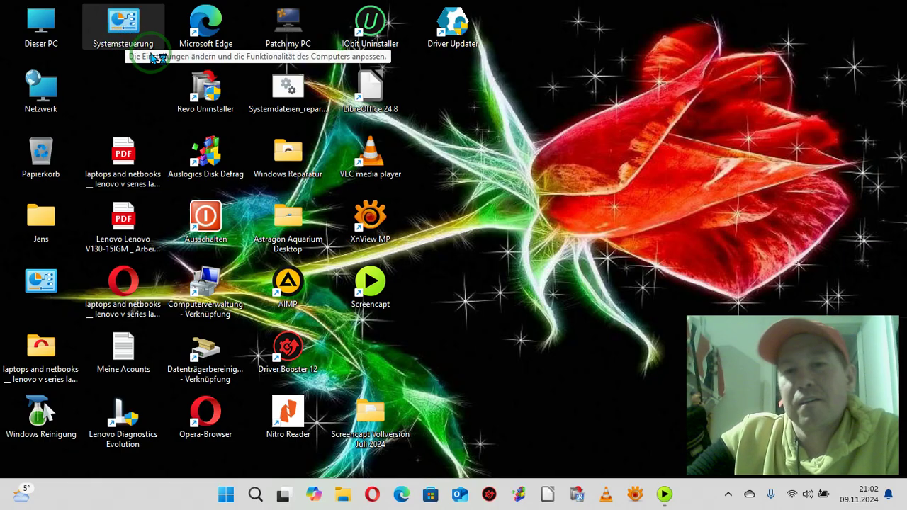
Step: Open the Energieoptionen in the Systemsteuerung and bring up the Windows-Mobilitätscenter
{"action": "left_click", "coordinate": [129, 28]}
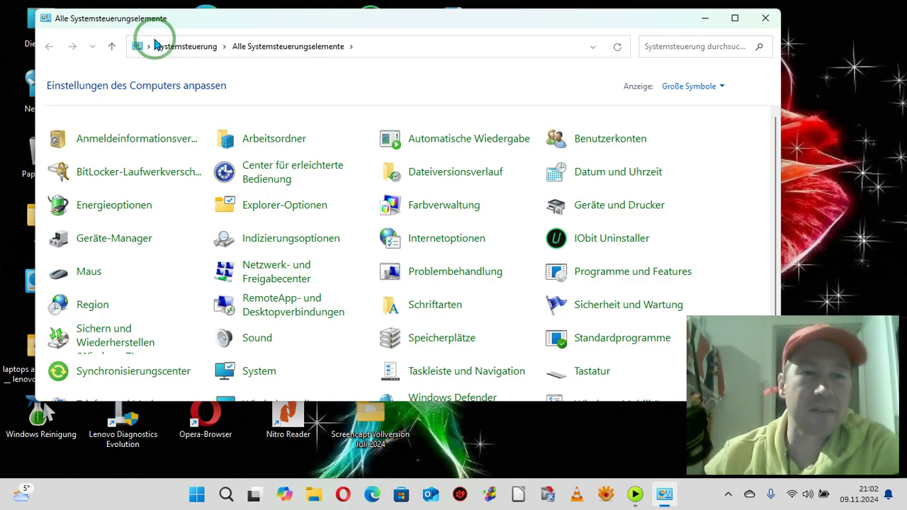
{"action": "left_click", "coordinate": [114, 205]}
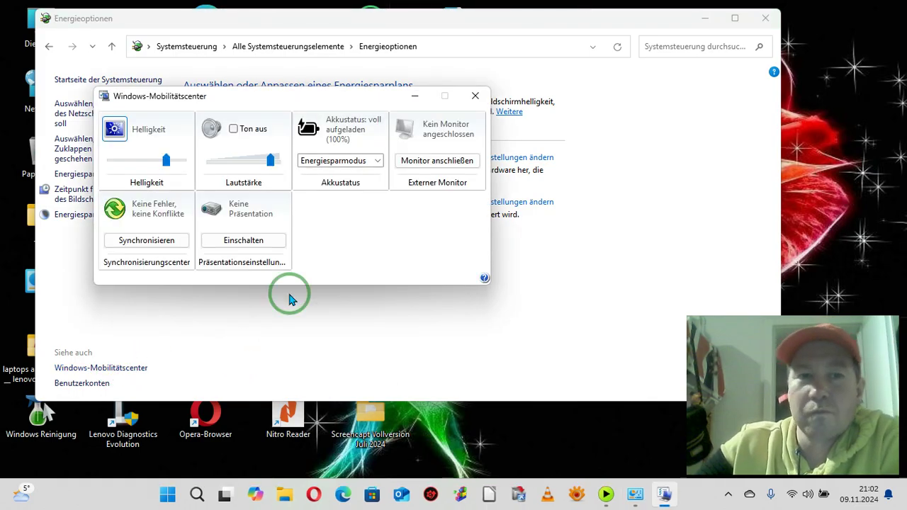
{"action": "left_click_drag", "start_coordinate": [219, 95], "coordinate": [351, 100]}
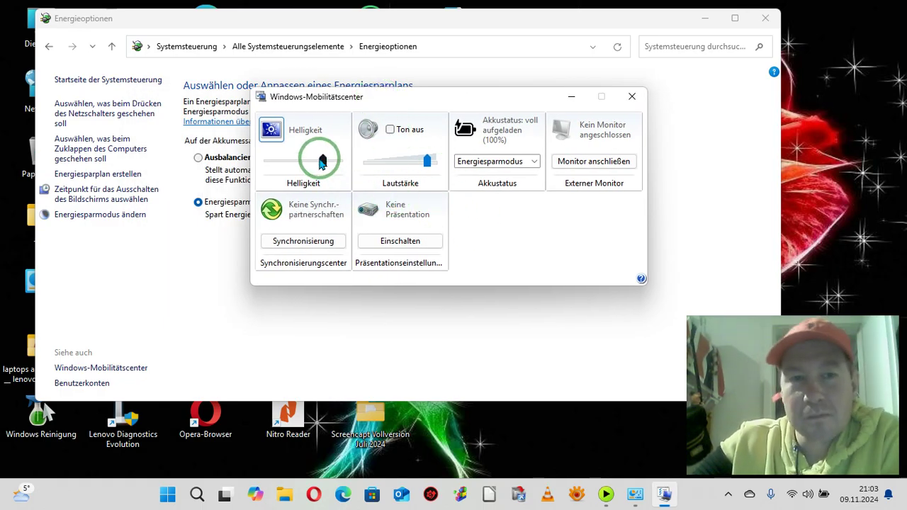
Step: Slightly adjust the screen brightness, set the power plan to Höchstleistung in the Windows-Mobilitätscenter, and close it
{"action": "mouse_move", "coordinate": [323, 163]}
{"action": "left_mouse_down"}
{"action": "mouse_move", "coordinate": [280, 167]}
{"action": "mouse_move", "coordinate": [317, 155]}
{"action": "mouse_move", "coordinate": [350, 160]}
{"action": "mouse_move", "coordinate": [341, 155]}
{"action": "mouse_move", "coordinate": [326, 165]}
{"action": "left_mouse_up"}
{"action": "left_click", "coordinate": [419, 241]}
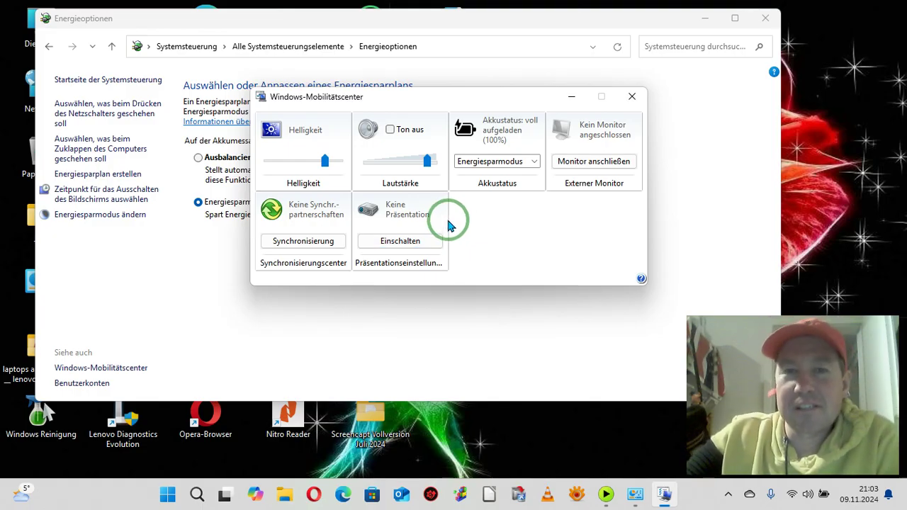
{"action": "left_click", "coordinate": [524, 159]}
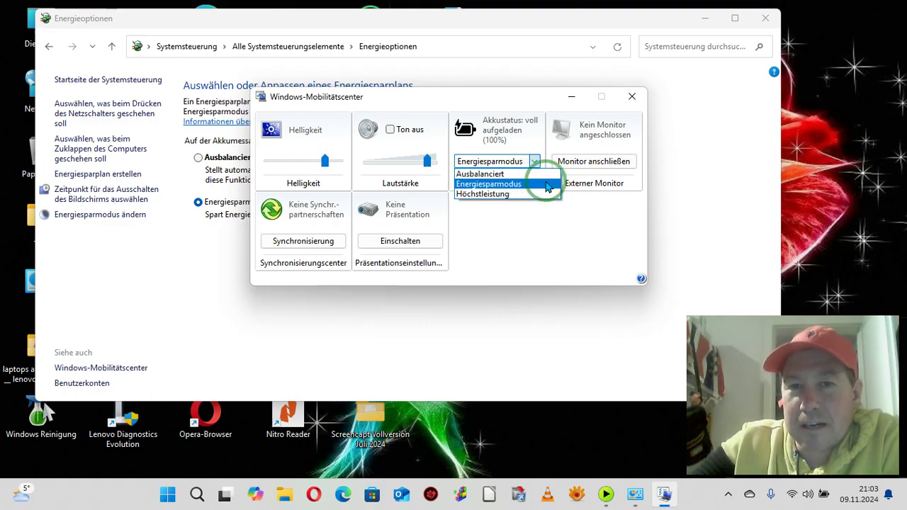
{"action": "left_click", "coordinate": [496, 194]}
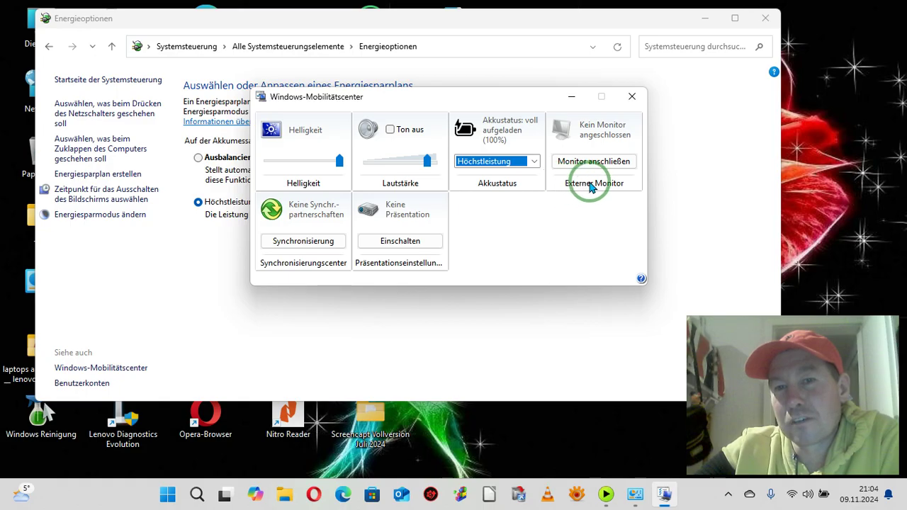
{"action": "left_click", "coordinate": [631, 95]}
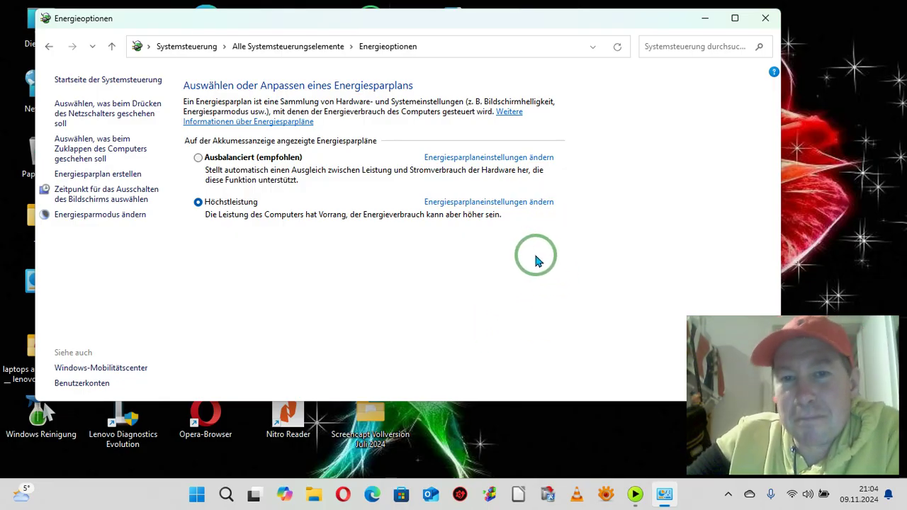
Step: In the Höchstleistung plan settings, set the display to turn off Niemals on Netzbetrieb and after 15 Minuten on Akku
{"action": "left_click", "coordinate": [489, 208]}
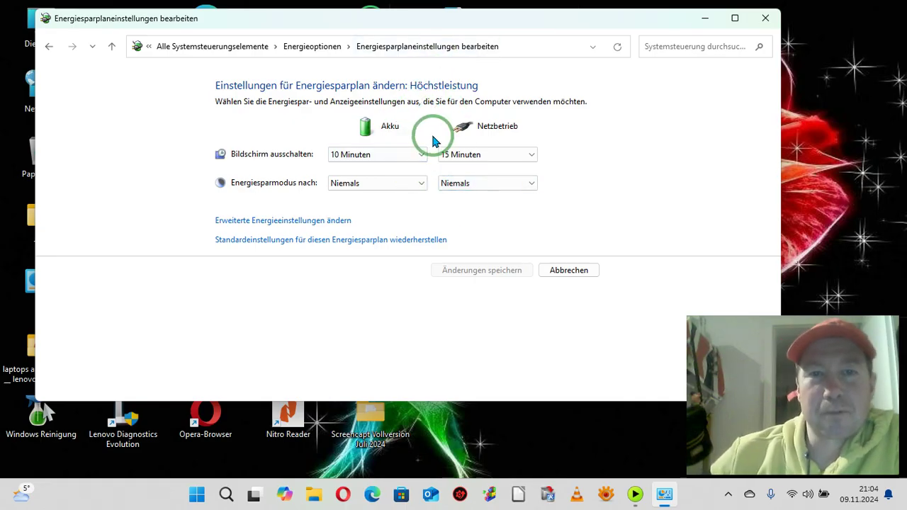
{"action": "left_click", "coordinate": [522, 155]}
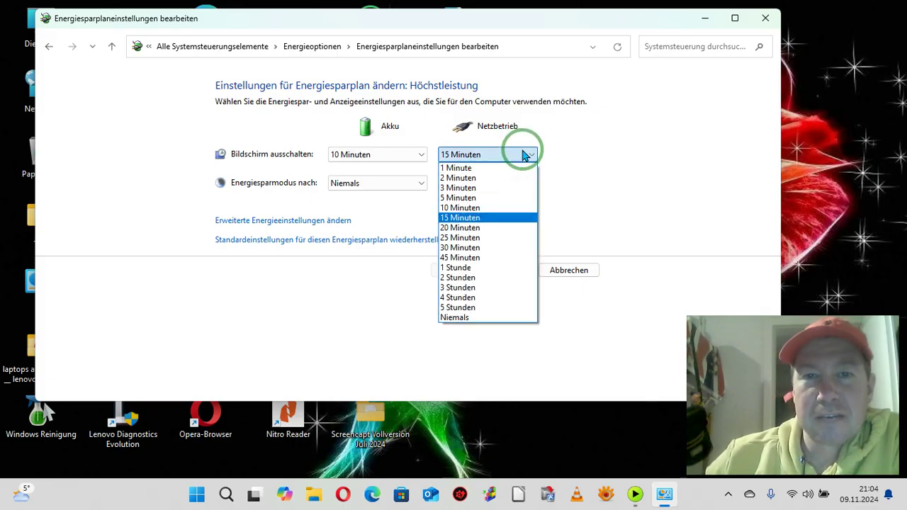
{"action": "left_click", "coordinate": [477, 318]}
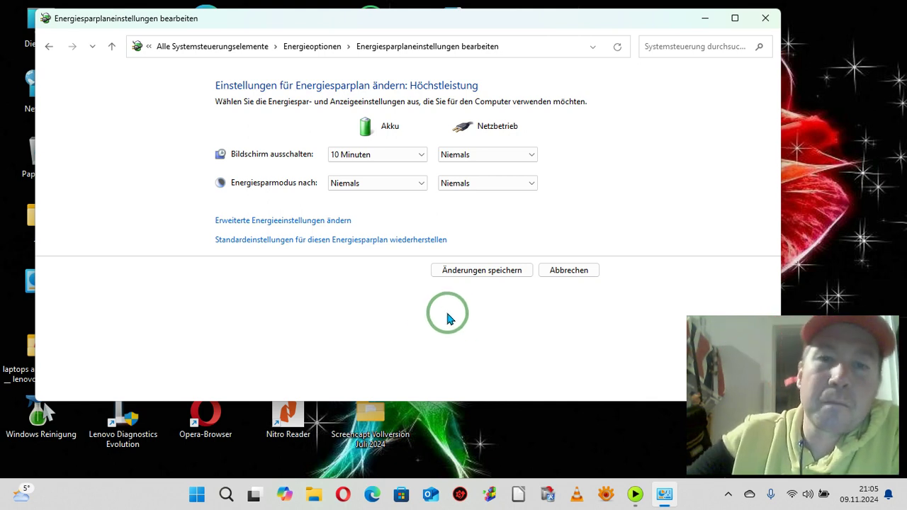
{"action": "left_click", "coordinate": [387, 155]}
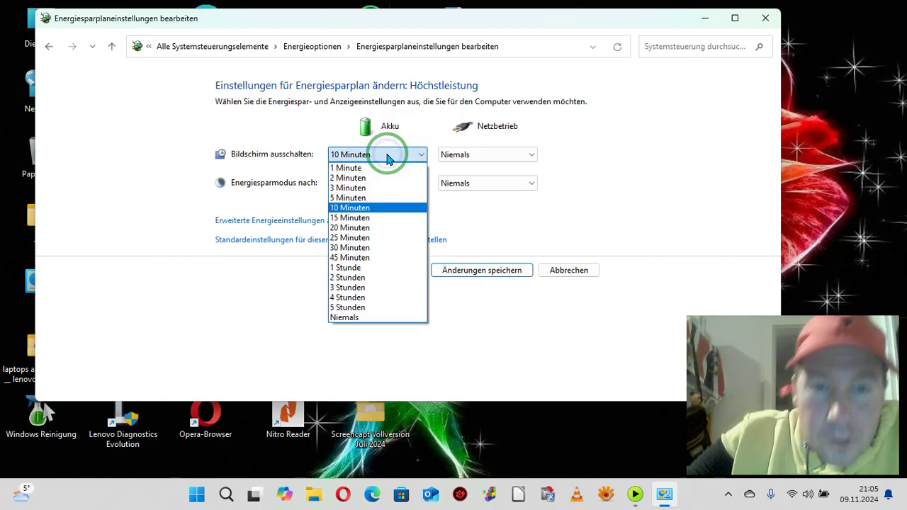
{"action": "left_click", "coordinate": [356, 220]}
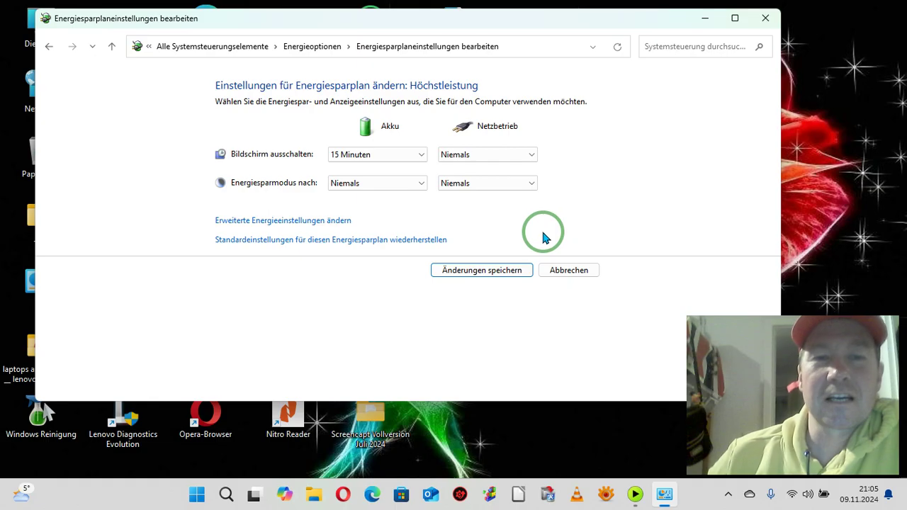
Step: Review the advanced power settings of the Höchstleistung plan and save the plan changes
{"action": "left_click", "coordinate": [258, 223]}
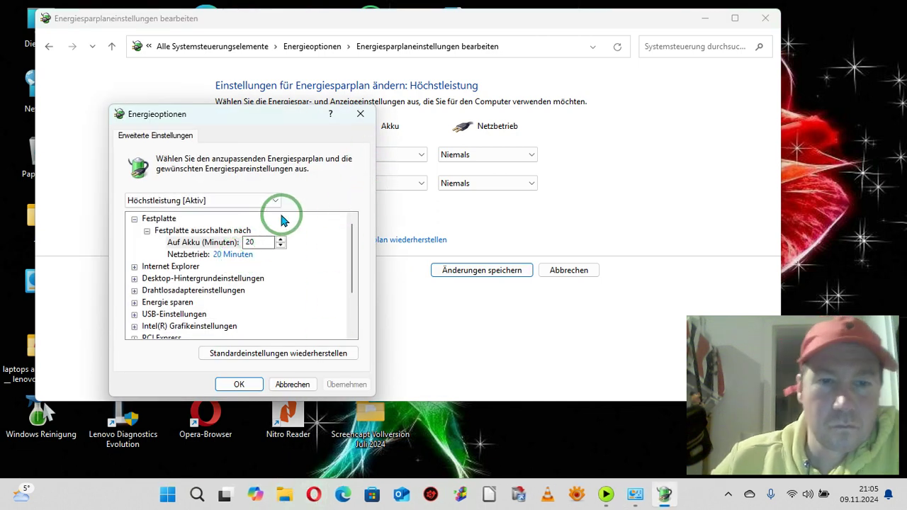
{"action": "scroll", "coordinate": [290, 245], "scroll_direction": "down", "scroll_amount": 2}
{"action": "scroll", "coordinate": [291, 244], "scroll_direction": "up", "scroll_amount": 2}
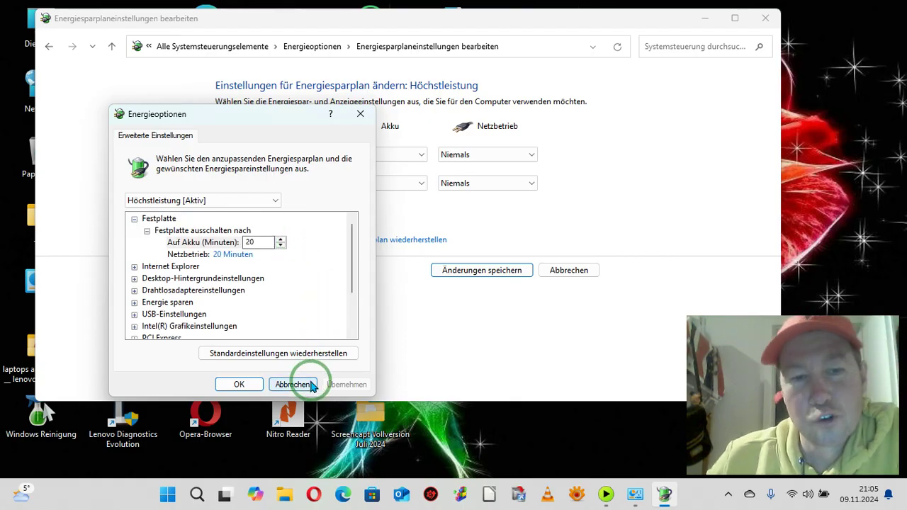
{"action": "left_click", "coordinate": [244, 386]}
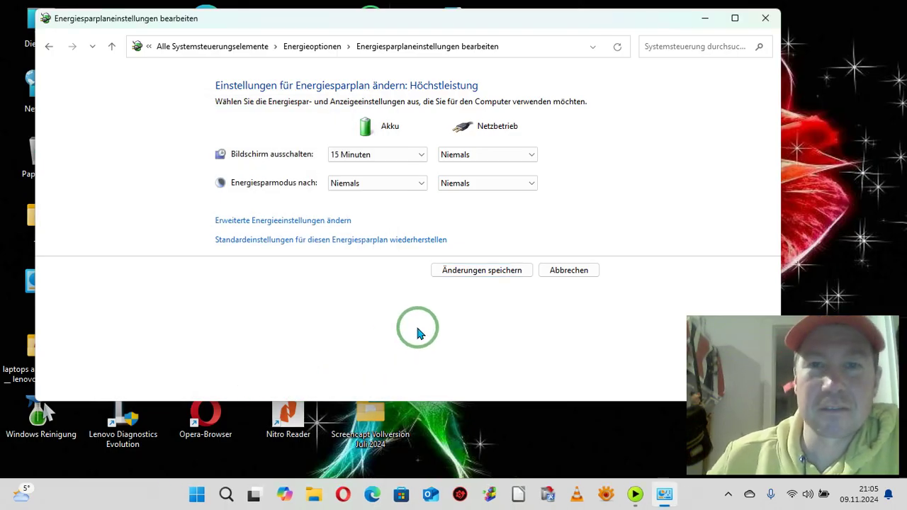
{"action": "left_click", "coordinate": [484, 276]}
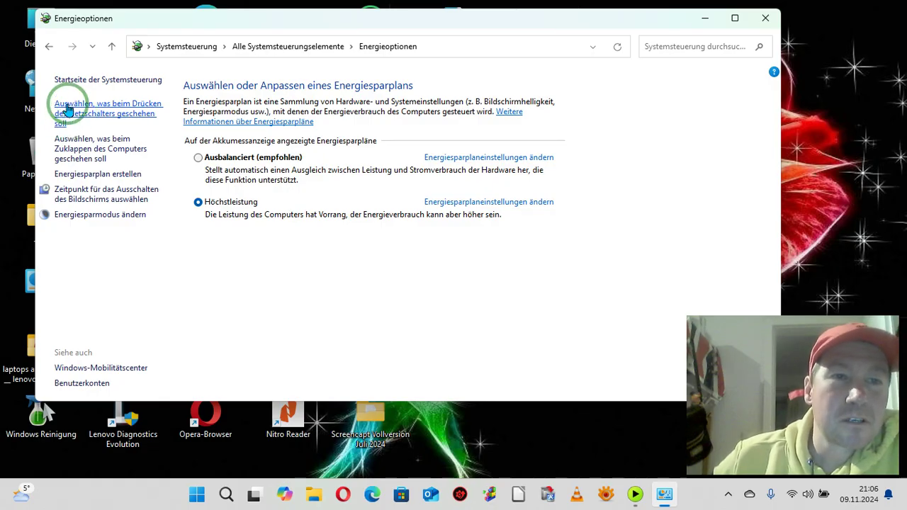
Step: Unlock the unavailable power button settings, set Beim Zuklappen on Akku to Herunterfahren, save the changes, and close the Energieoptionen
{"action": "left_click", "coordinate": [94, 116]}
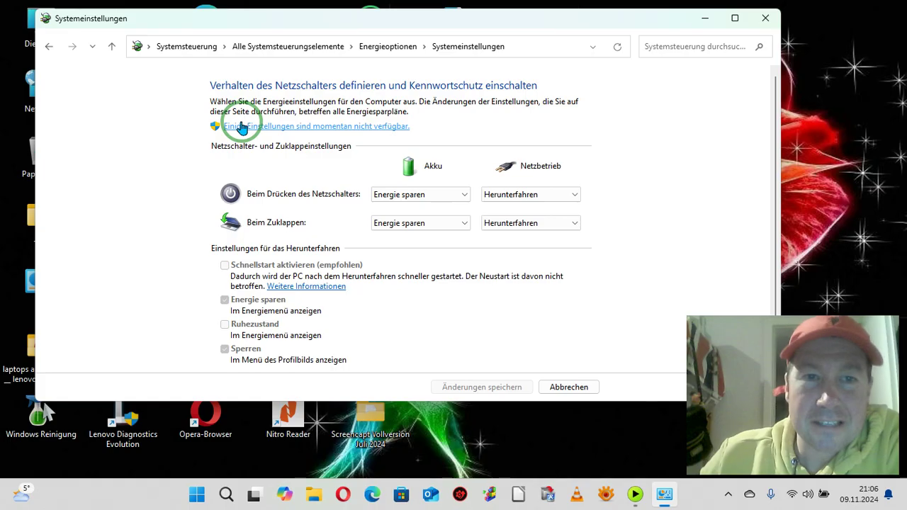
{"action": "left_click", "coordinate": [241, 127]}
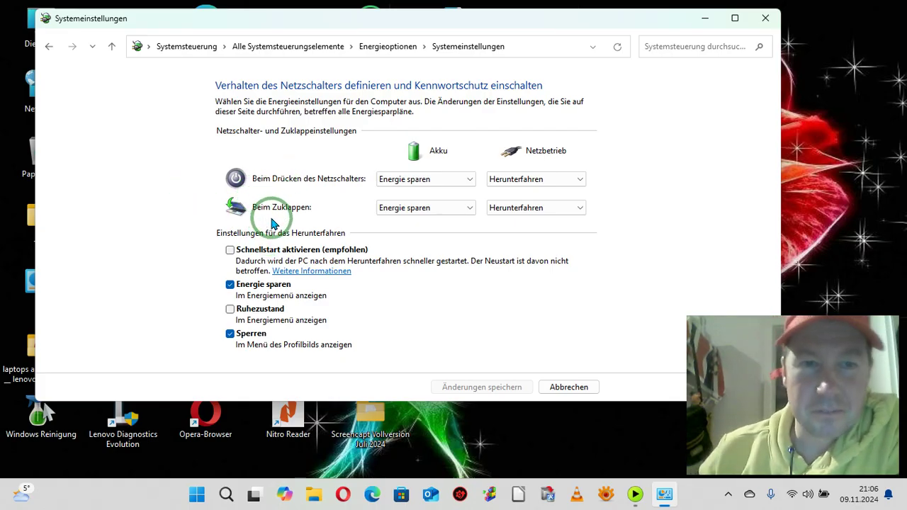
{"action": "left_click", "coordinate": [458, 210]}
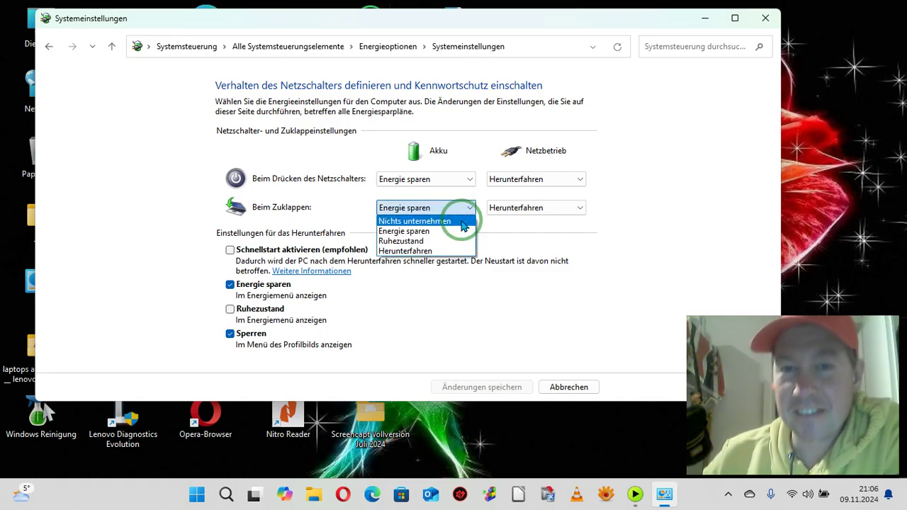
{"action": "left_click", "coordinate": [396, 252]}
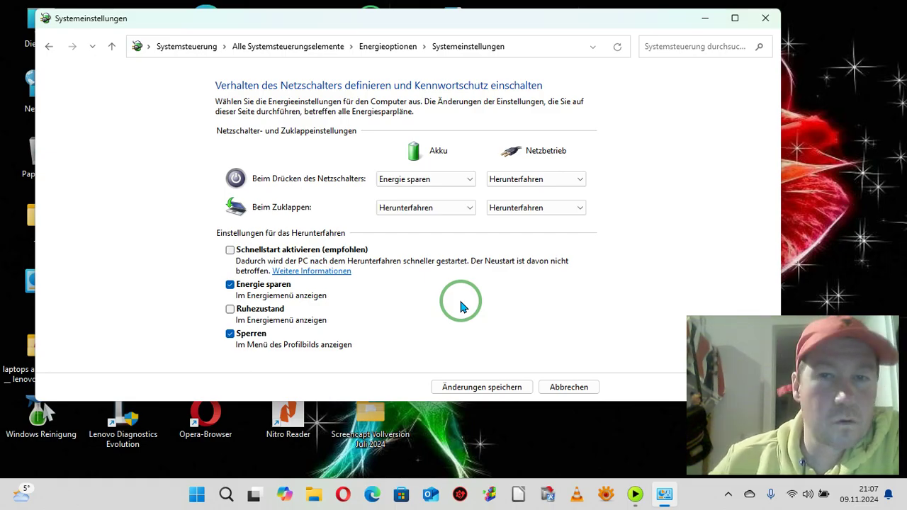
{"action": "left_click", "coordinate": [492, 390]}
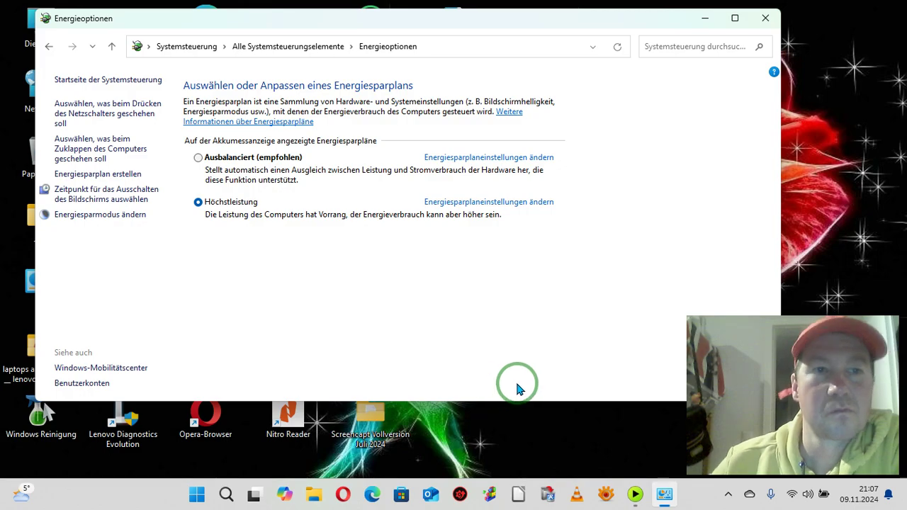
{"action": "left_click", "coordinate": [766, 18]}
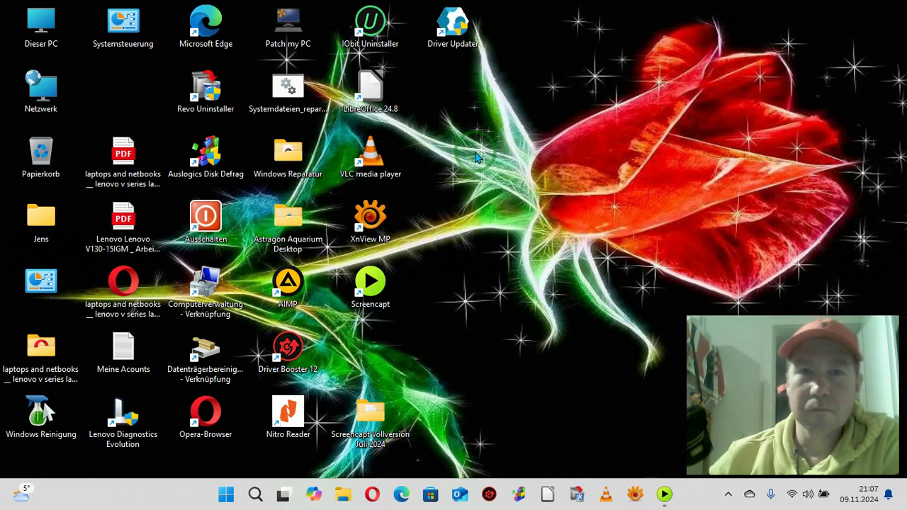
Step: Open the Windows Einstellungen app and maximize its window
{"action": "left_click", "coordinate": [227, 501]}
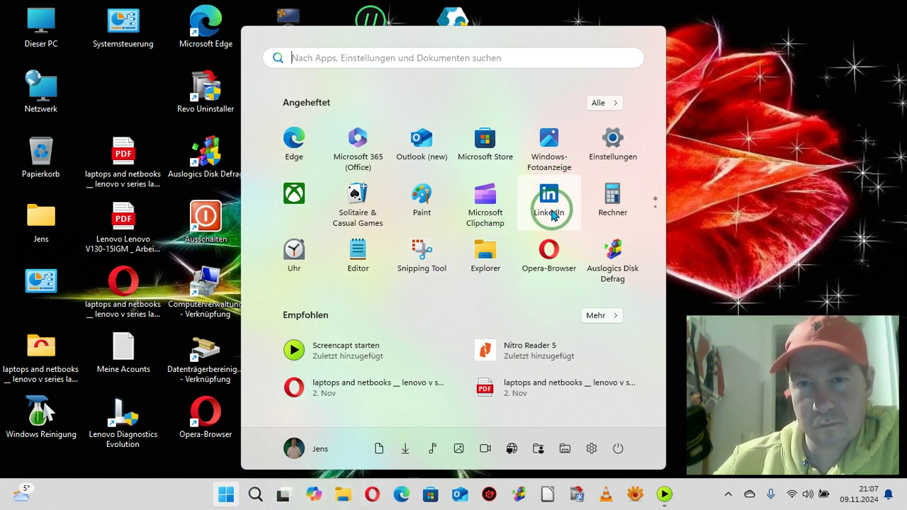
{"action": "scroll", "coordinate": [551, 214], "scroll_direction": "down", "scroll_amount": 1}
{"action": "scroll", "coordinate": [547, 216], "scroll_direction": "up", "scroll_amount": 1}
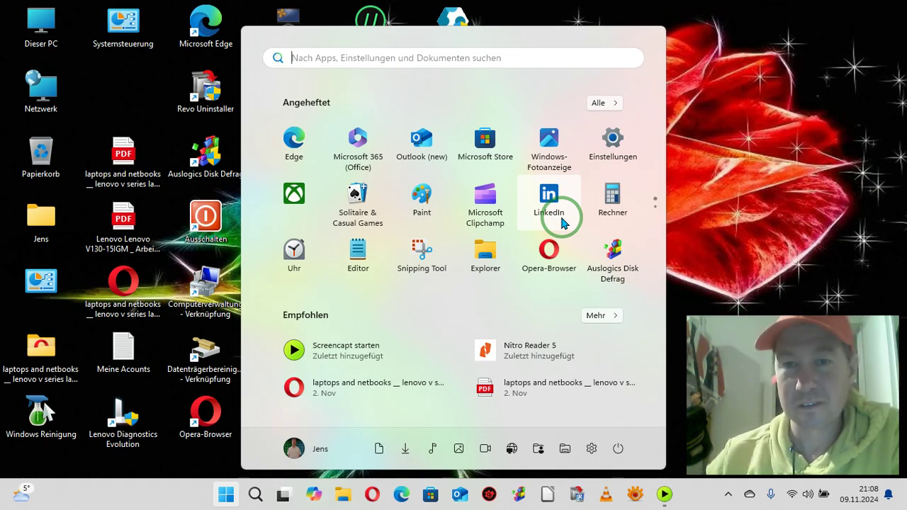
{"action": "left_click", "coordinate": [611, 144]}
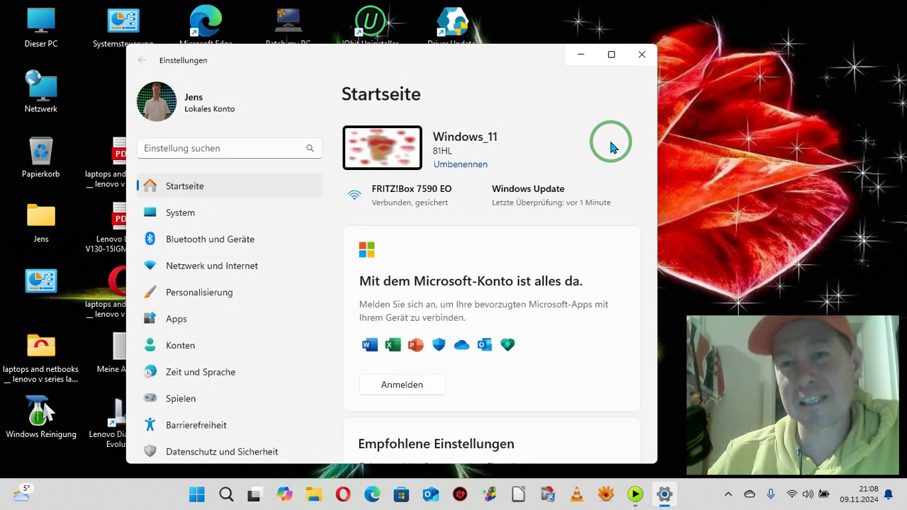
{"action": "left_click", "coordinate": [605, 52]}
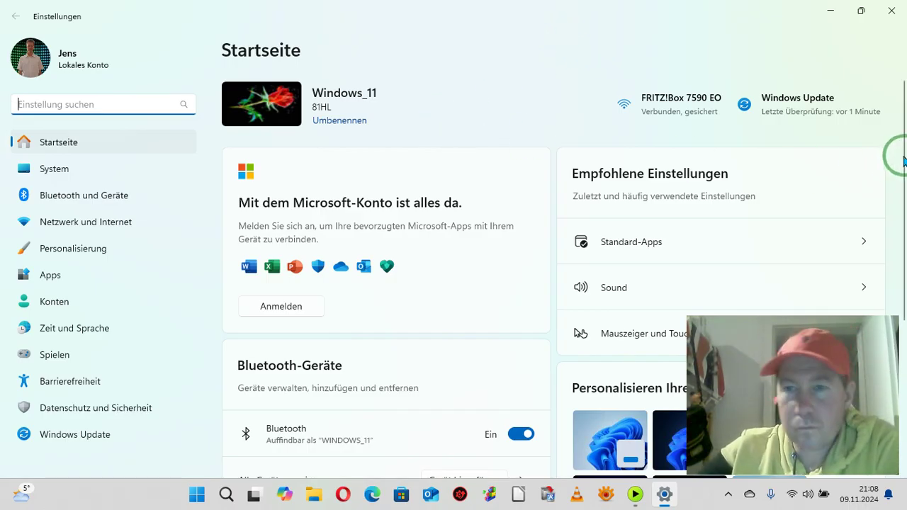
Step: Look through the options on the Startseite and System pages of the settings
{"action": "left_click_drag", "start_coordinate": [901, 161], "coordinate": [397, 298]}
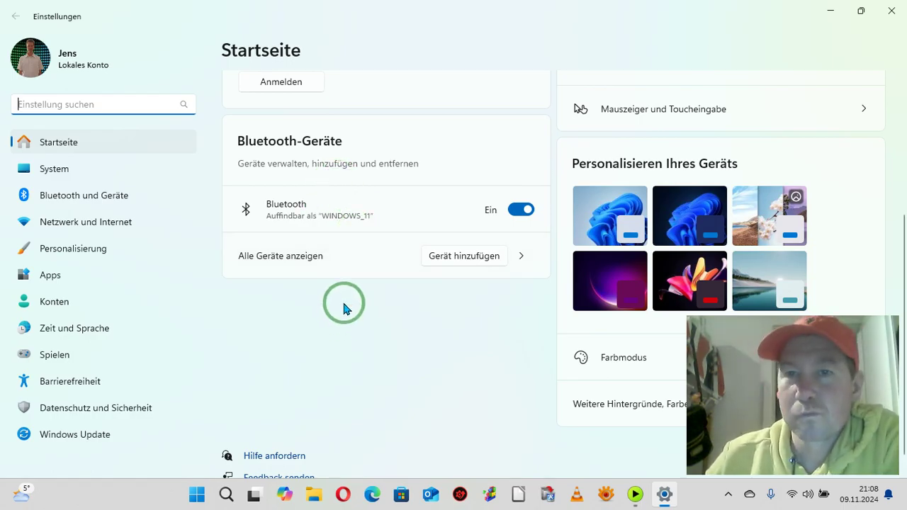
{"action": "scroll", "coordinate": [342, 308], "scroll_direction": "up", "scroll_amount": 2}
{"action": "scroll", "coordinate": [342, 308], "scroll_direction": "up", "scroll_amount": 1}
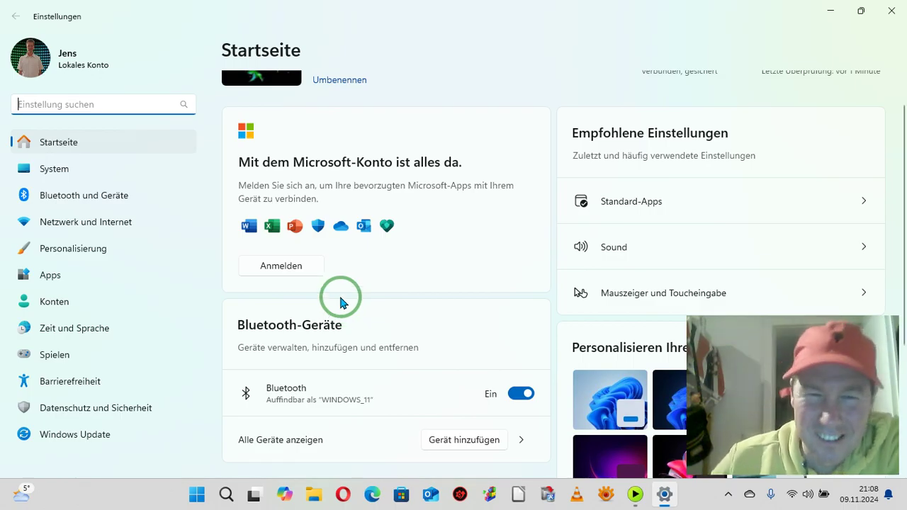
{"action": "scroll", "coordinate": [340, 301], "scroll_direction": "down", "scroll_amount": 3}
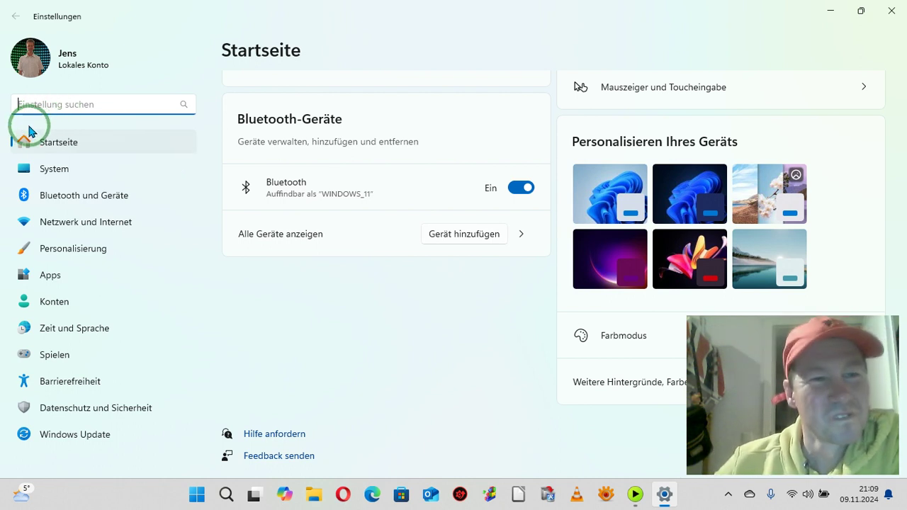
{"action": "left_click", "coordinate": [60, 170]}
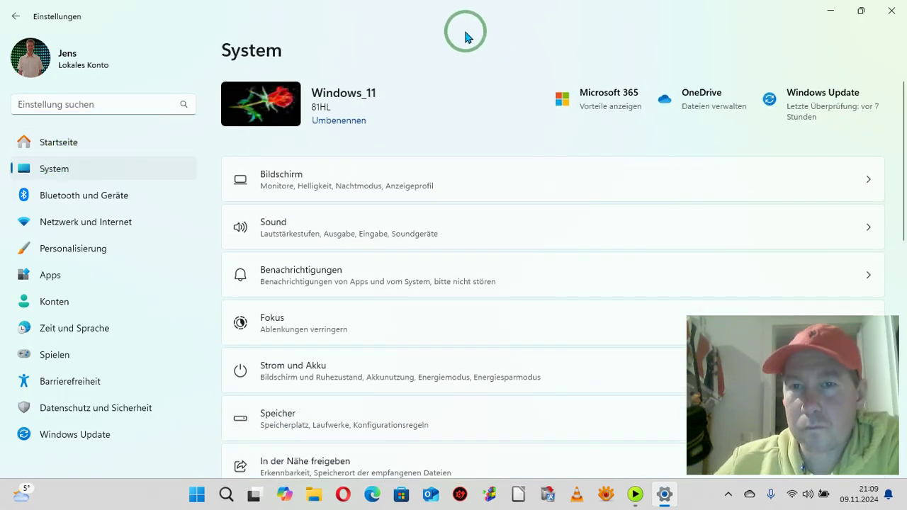
{"action": "scroll", "coordinate": [435, 107], "scroll_direction": "down", "scroll_amount": 2}
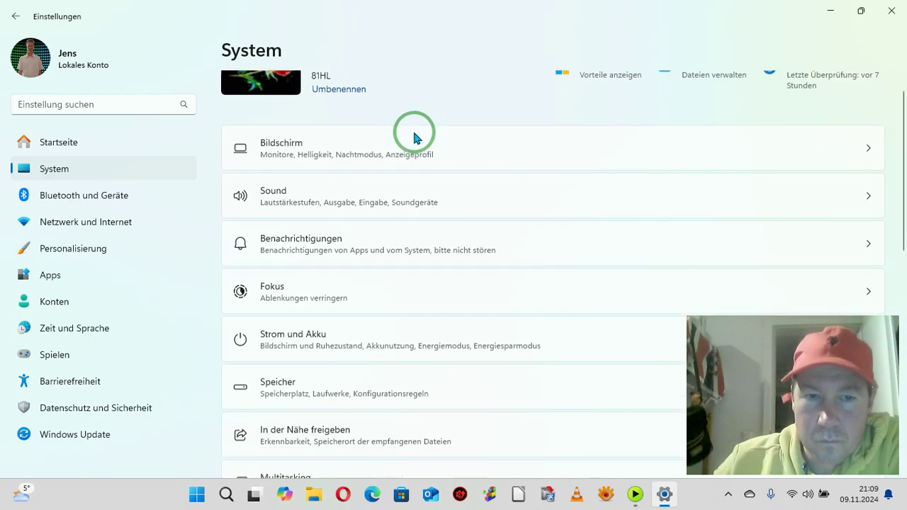
{"action": "scroll", "coordinate": [418, 143], "scroll_direction": "down", "scroll_amount": 4}
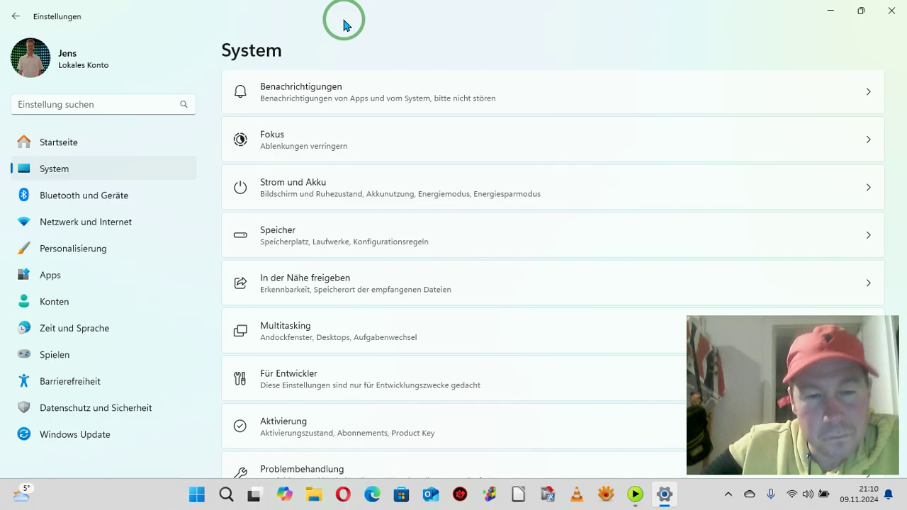
{"action": "scroll", "coordinate": [406, 82], "scroll_direction": "down", "scroll_amount": 5}
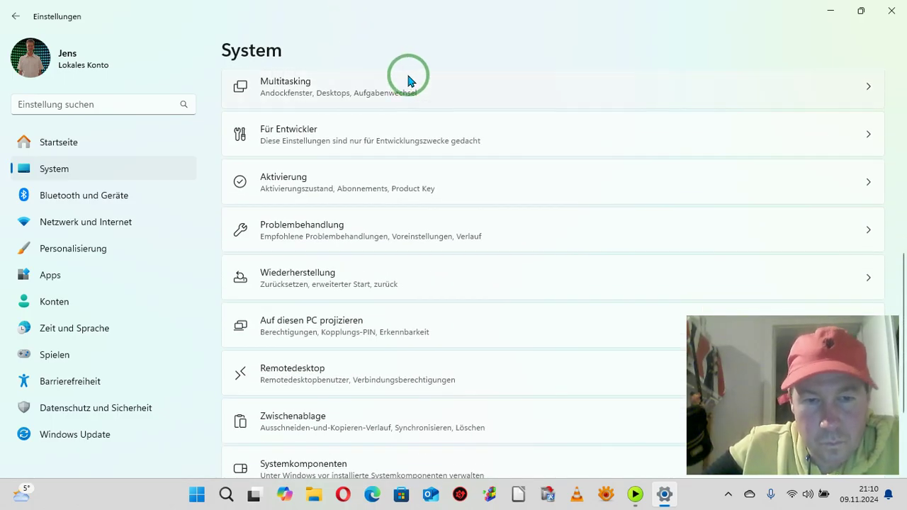
{"action": "scroll", "coordinate": [407, 81], "scroll_direction": "down", "scroll_amount": 3}
{"action": "scroll", "coordinate": [408, 80], "scroll_direction": "up", "scroll_amount": 5}
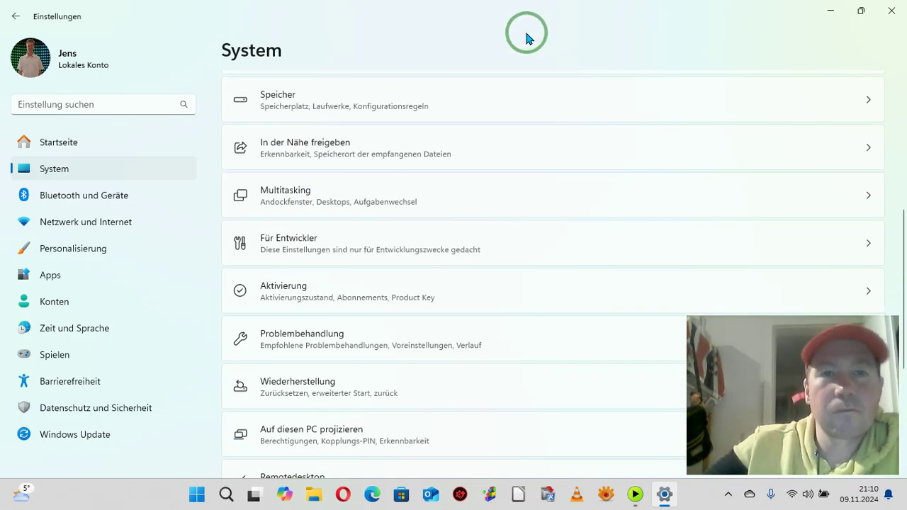
{"action": "scroll", "coordinate": [514, 89], "scroll_direction": "up", "scroll_amount": 6}
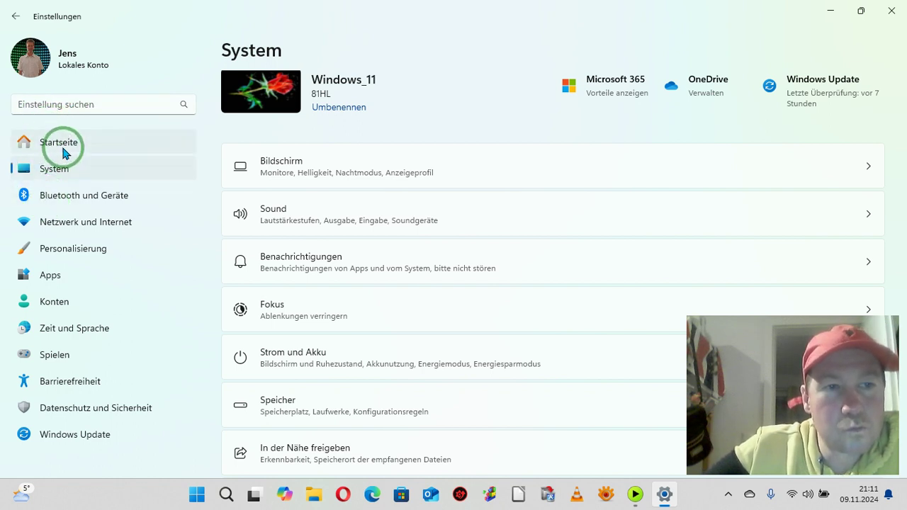
Step: Return to the Startseite, open Bluetooth und Geräte, and look through its options from Gerät hinzufügen down to USB
{"action": "left_click", "coordinate": [17, 18]}
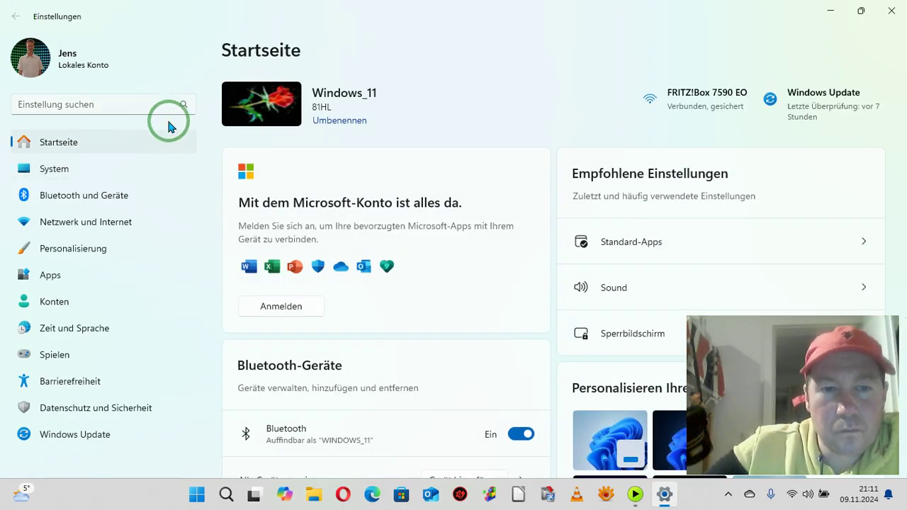
{"action": "left_click", "coordinate": [90, 195]}
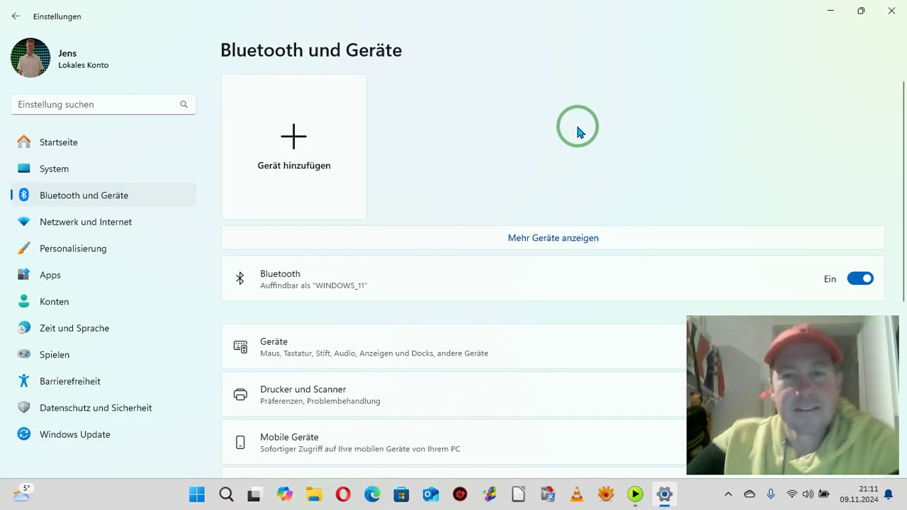
{"action": "scroll", "coordinate": [569, 129], "scroll_direction": "down", "scroll_amount": 3}
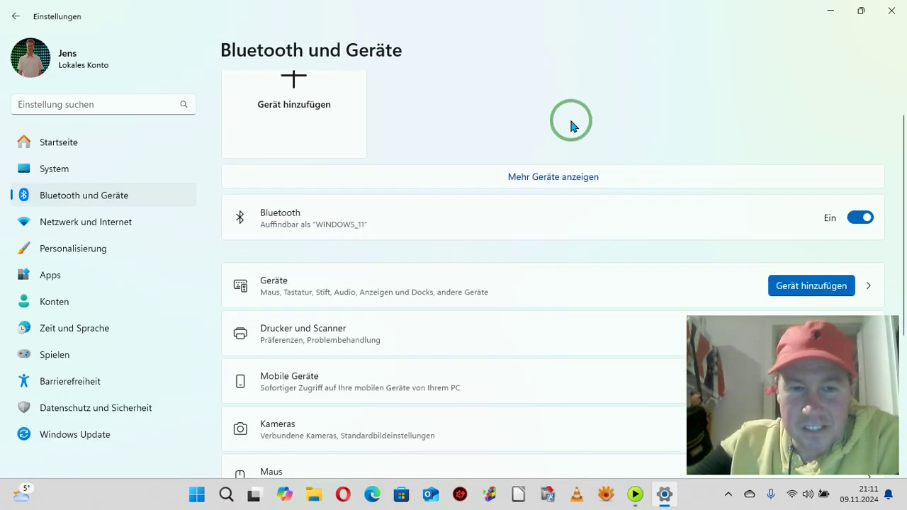
{"action": "scroll", "coordinate": [575, 119], "scroll_direction": "up", "scroll_amount": 3}
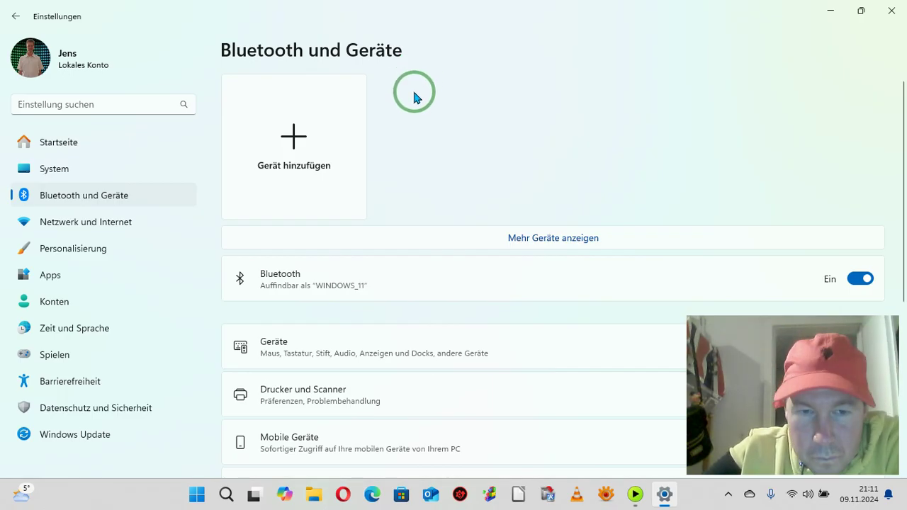
{"action": "scroll", "coordinate": [414, 90], "scroll_direction": "down", "scroll_amount": 3}
{"action": "scroll", "coordinate": [414, 104], "scroll_direction": "down", "scroll_amount": 5}
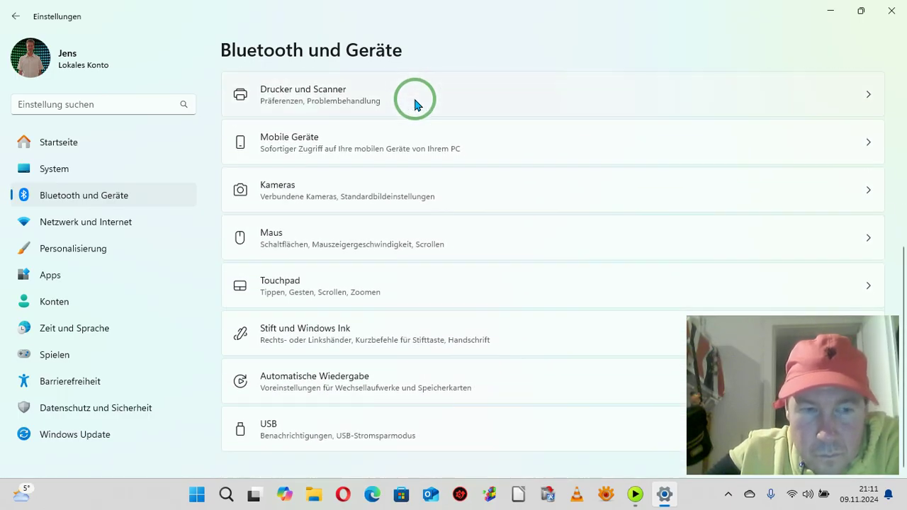
{"action": "scroll", "coordinate": [413, 96], "scroll_direction": "up", "scroll_amount": 8}
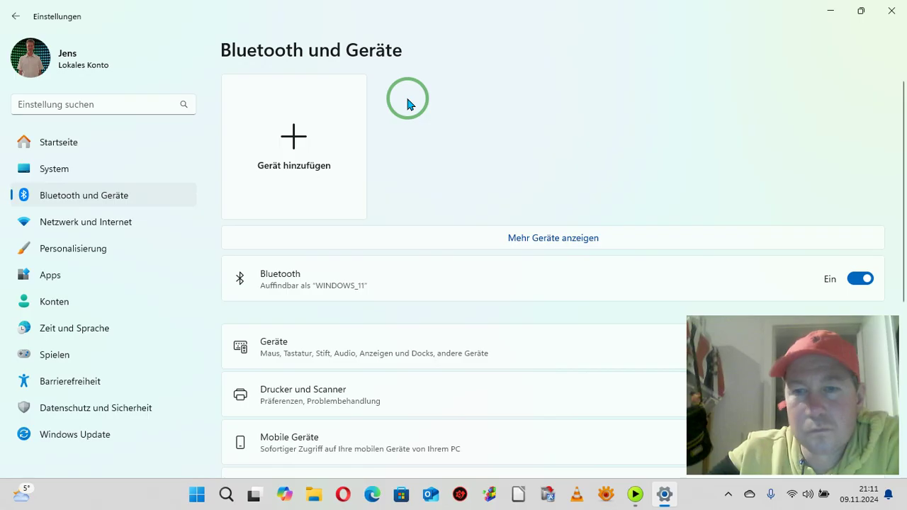
Step: Open the Netzwerk und Internet page and review its options from WLAN to Erweiterte Netzwerkeinstellungen
{"action": "left_click", "coordinate": [82, 223]}
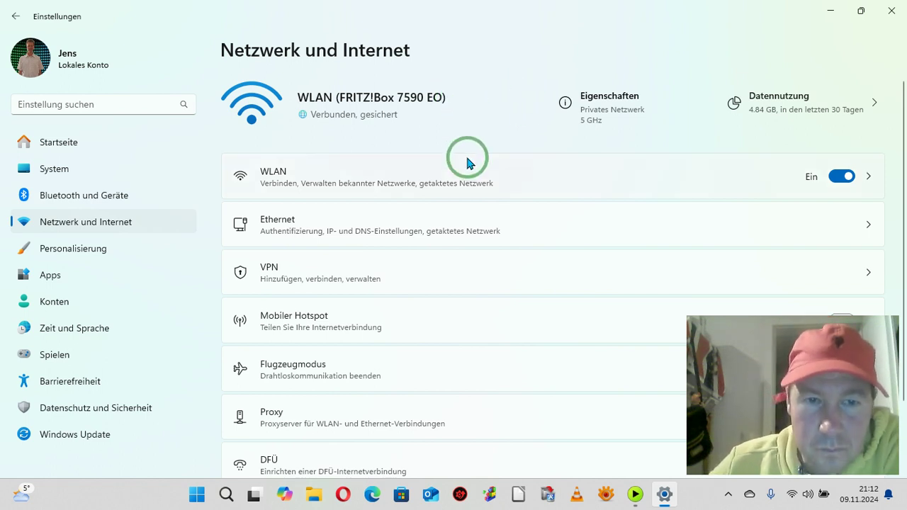
{"action": "scroll", "coordinate": [467, 162], "scroll_direction": "down", "scroll_amount": 2}
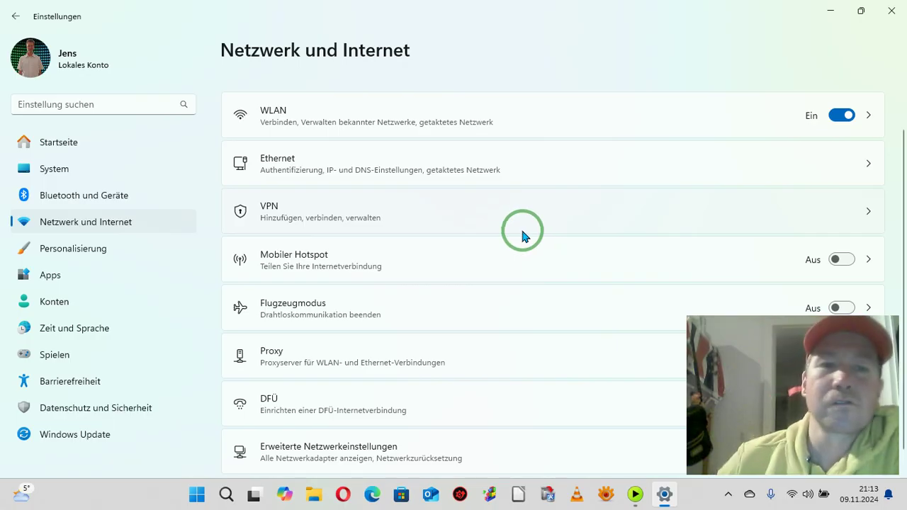
{"action": "scroll", "coordinate": [521, 230], "scroll_direction": "down", "scroll_amount": 1}
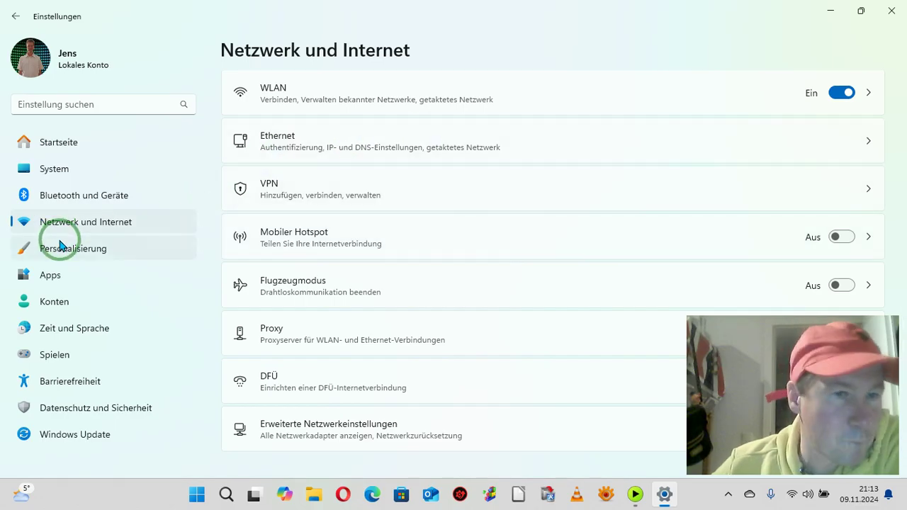
Step: Go back to Bluetooth und Geräte, inspect the Touchpad settings, and return to the Startseite
{"action": "left_click", "coordinate": [15, 17]}
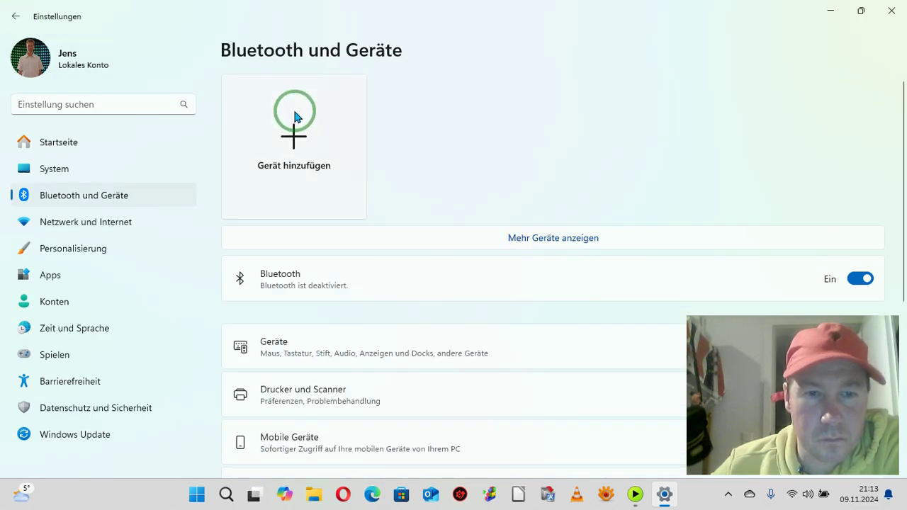
{"action": "scroll", "coordinate": [296, 115], "scroll_direction": "down", "scroll_amount": 2}
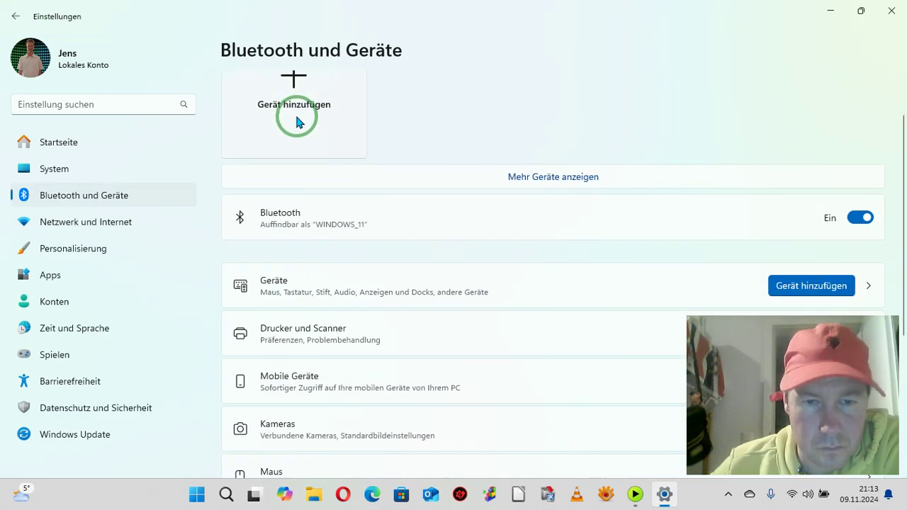
{"action": "scroll", "coordinate": [296, 120], "scroll_direction": "down", "scroll_amount": 2}
{"action": "scroll", "coordinate": [296, 120], "scroll_direction": "down", "scroll_amount": 2}
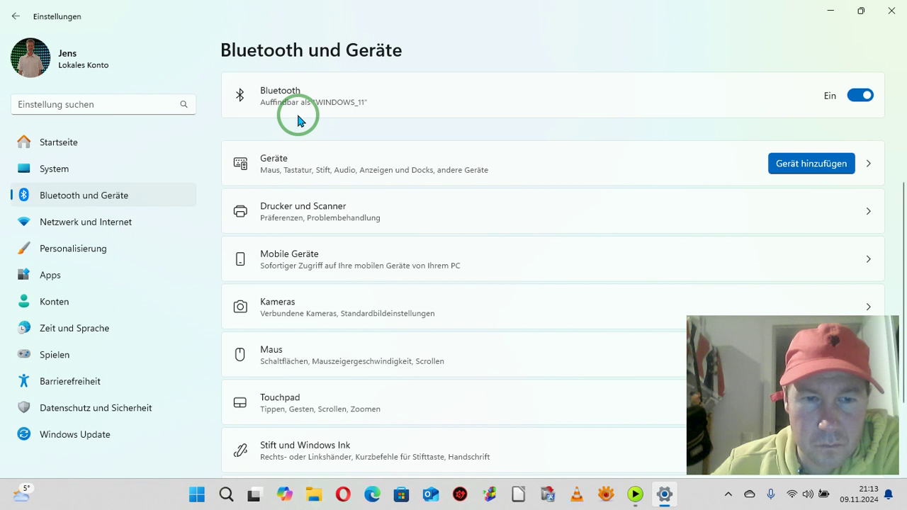
{"action": "scroll", "coordinate": [297, 115], "scroll_direction": "down", "scroll_amount": 2}
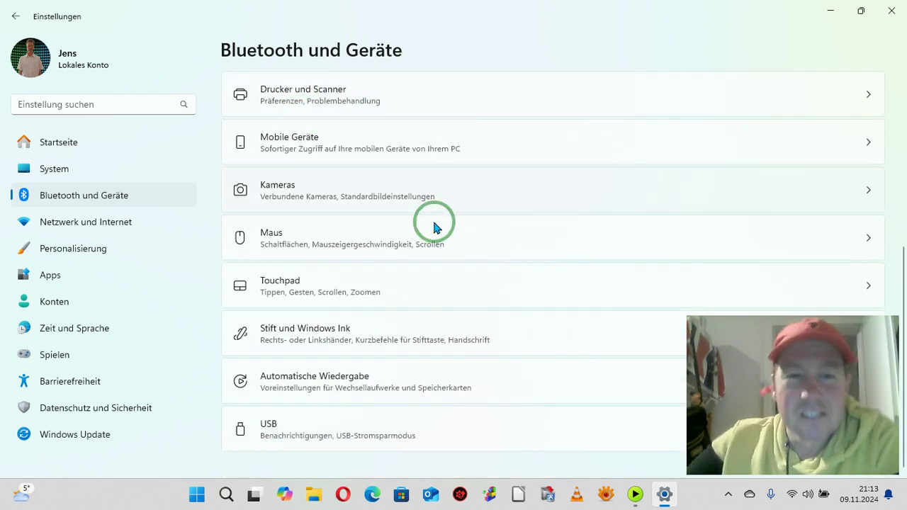
{"action": "left_click", "coordinate": [433, 282]}
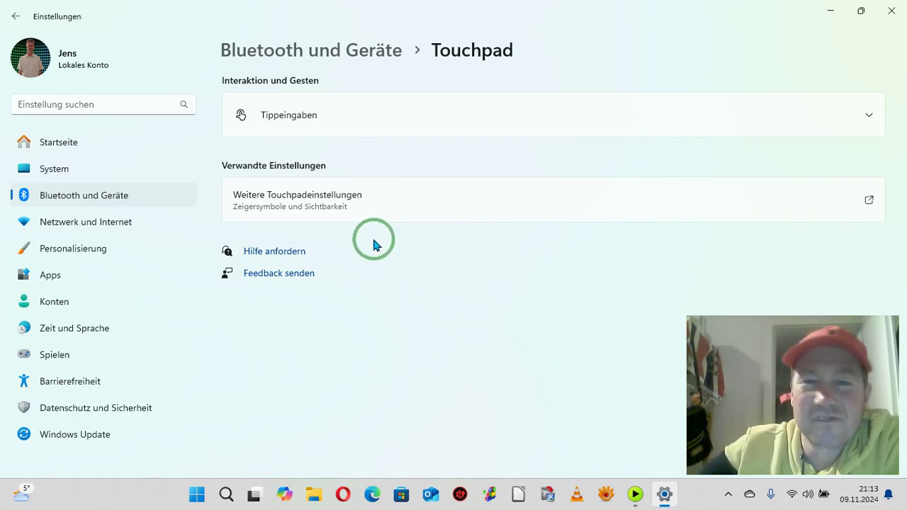
{"action": "left_click", "coordinate": [12, 12]}
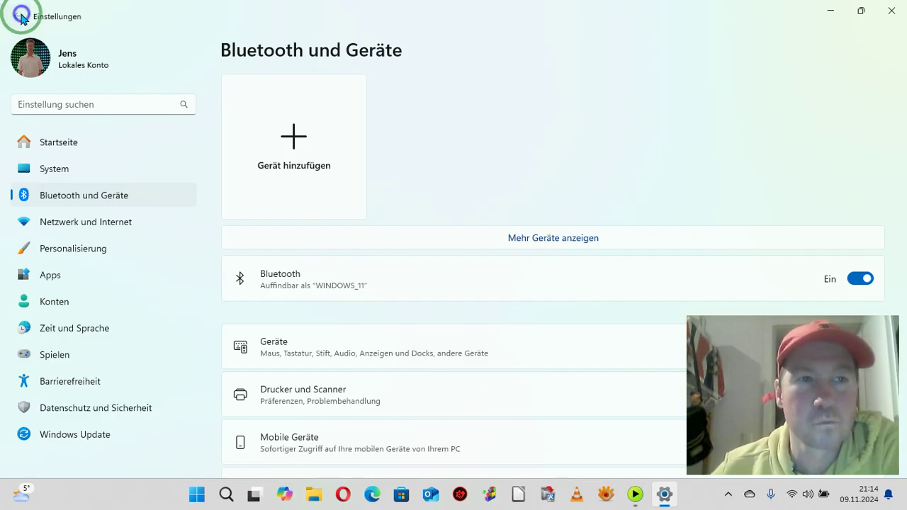
{"action": "left_click", "coordinate": [17, 16]}
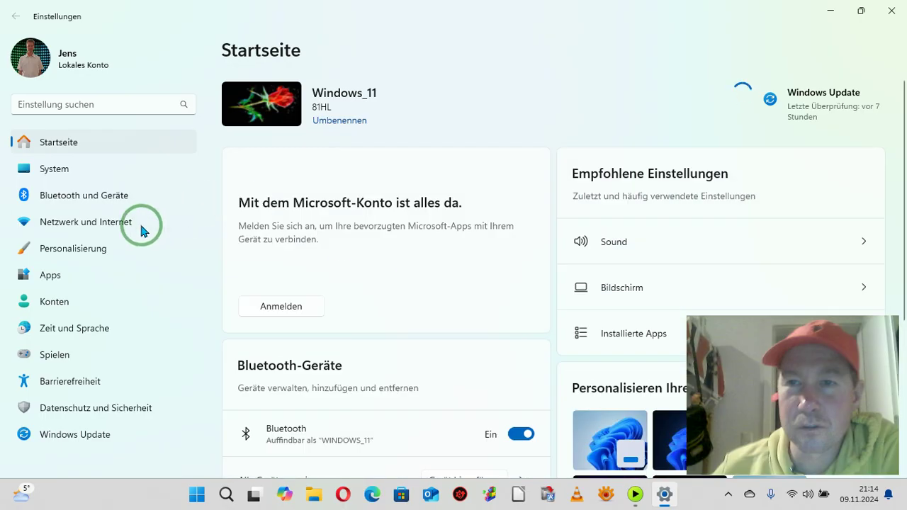
Step: Look through the Personalisierung options and examine the usage categories under Geräteverwendung
{"action": "left_click", "coordinate": [92, 248]}
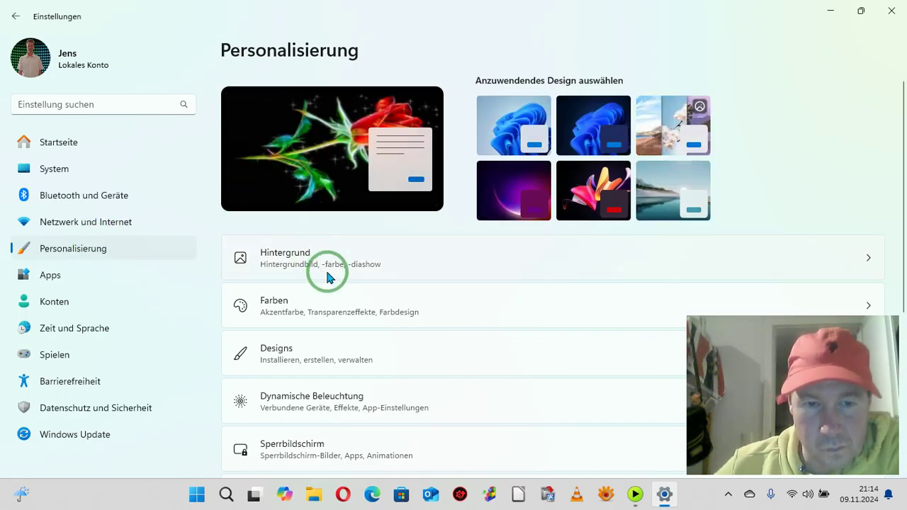
{"action": "scroll", "coordinate": [325, 277], "scroll_direction": "down", "scroll_amount": 5}
{"action": "scroll", "coordinate": [327, 279], "scroll_direction": "down", "scroll_amount": 3}
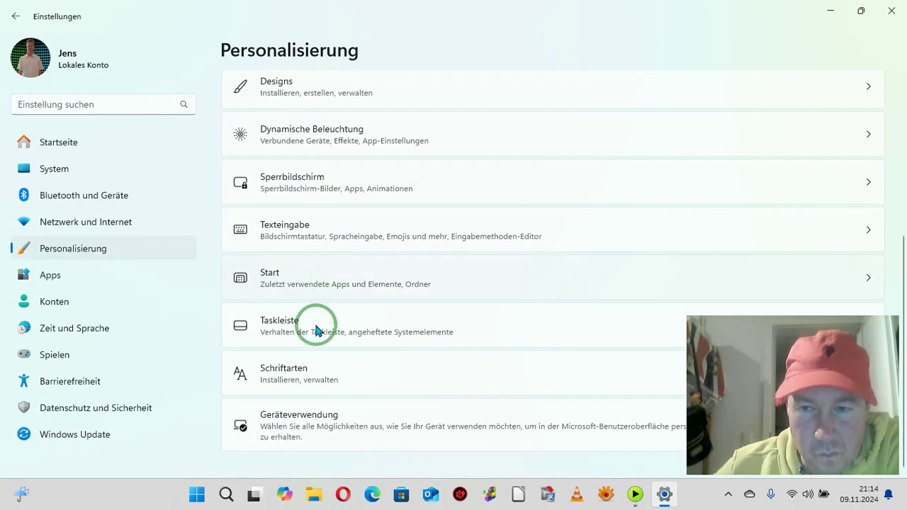
{"action": "left_click", "coordinate": [324, 423]}
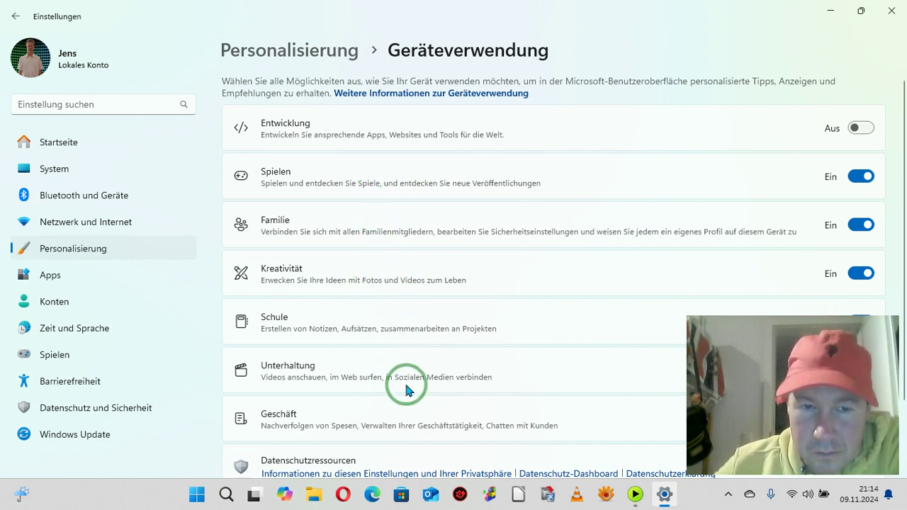
{"action": "scroll", "coordinate": [390, 381], "scroll_direction": "down", "scroll_amount": 1}
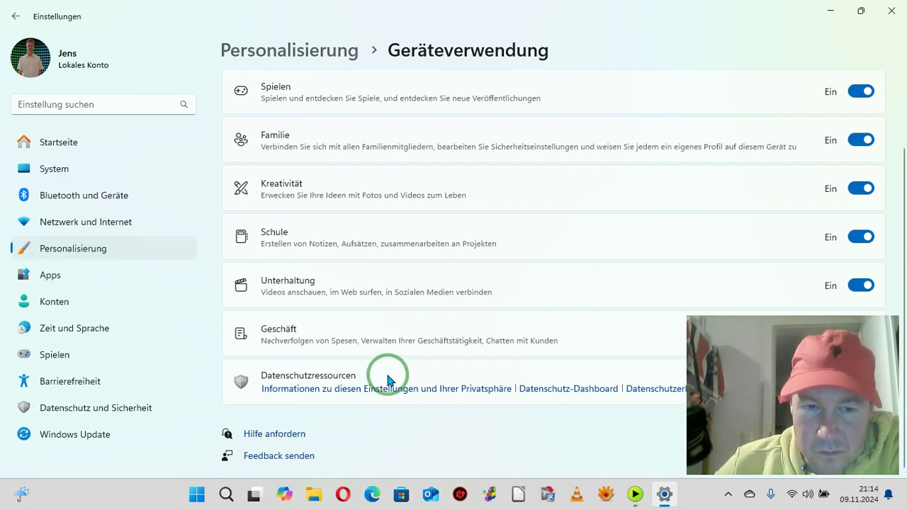
{"action": "scroll", "coordinate": [382, 369], "scroll_direction": "up", "scroll_amount": 1}
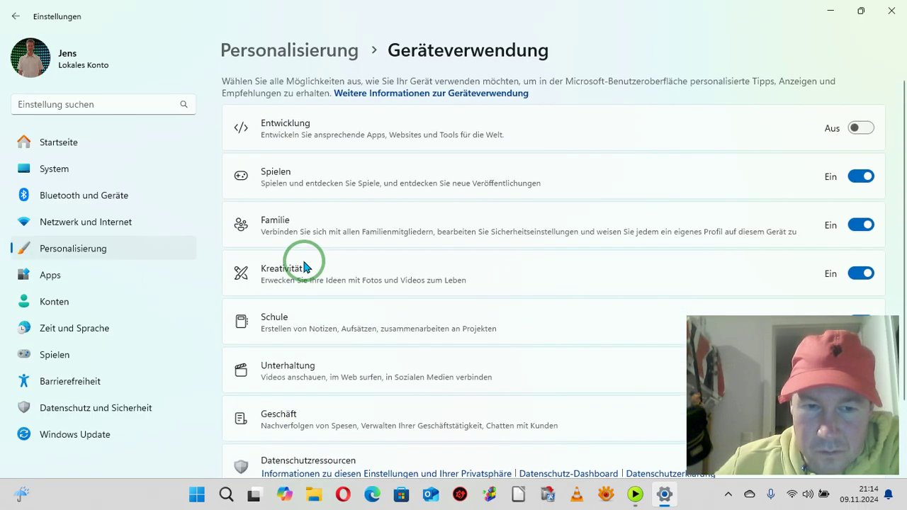
Step: Return to the main Personalisierung page, go over its options again, and open the Apps page
{"action": "left_click", "coordinate": [301, 51]}
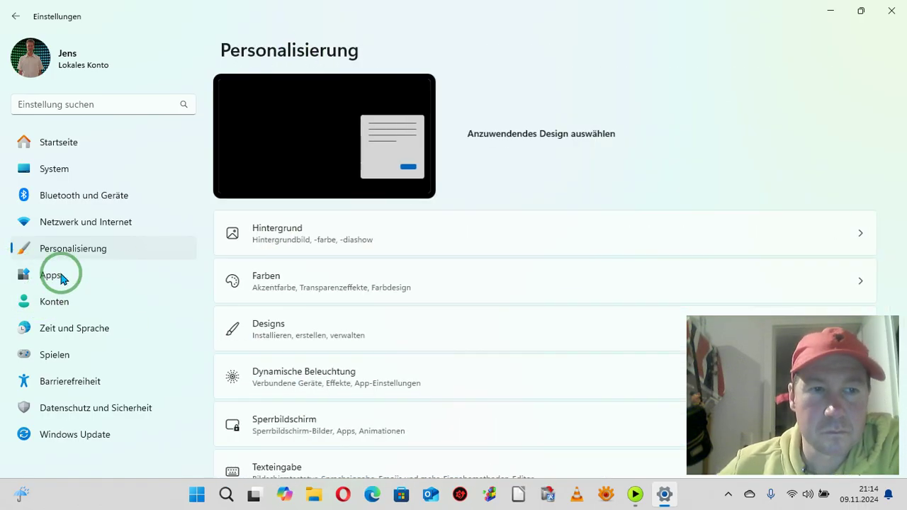
{"action": "scroll", "coordinate": [259, 292], "scroll_direction": "down", "scroll_amount": 3}
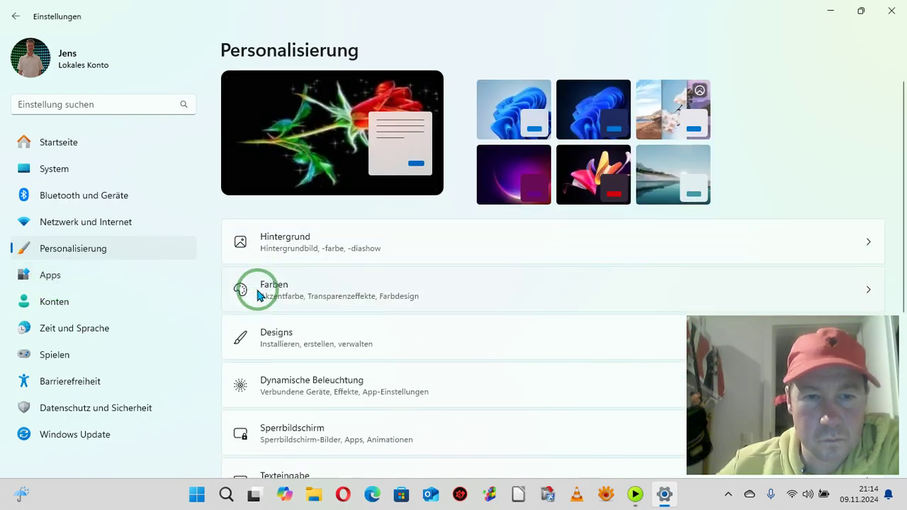
{"action": "scroll", "coordinate": [235, 244], "scroll_direction": "down", "scroll_amount": 2}
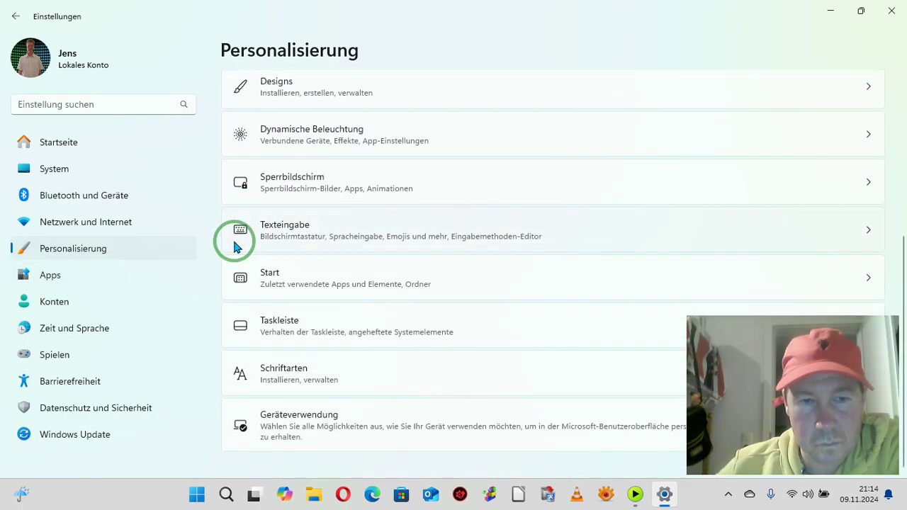
{"action": "scroll", "coordinate": [236, 234], "scroll_direction": "up", "scroll_amount": 5}
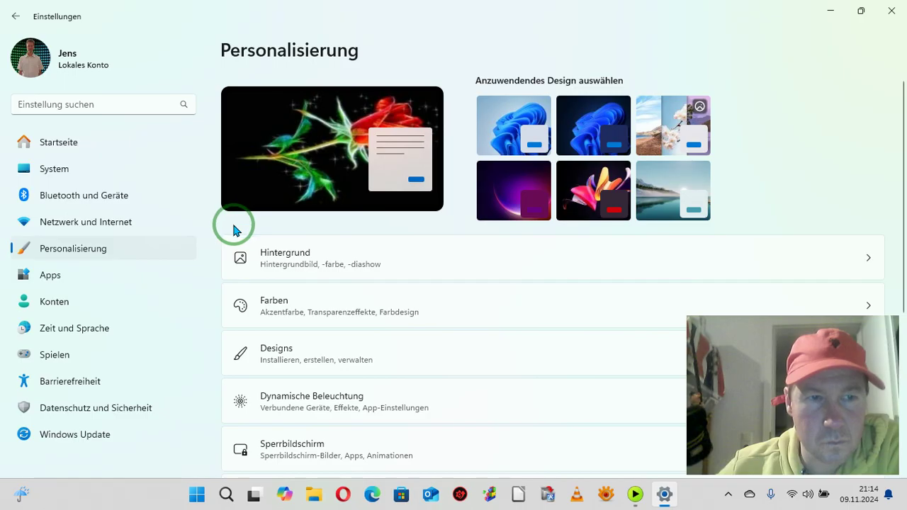
{"action": "left_click", "coordinate": [69, 279]}
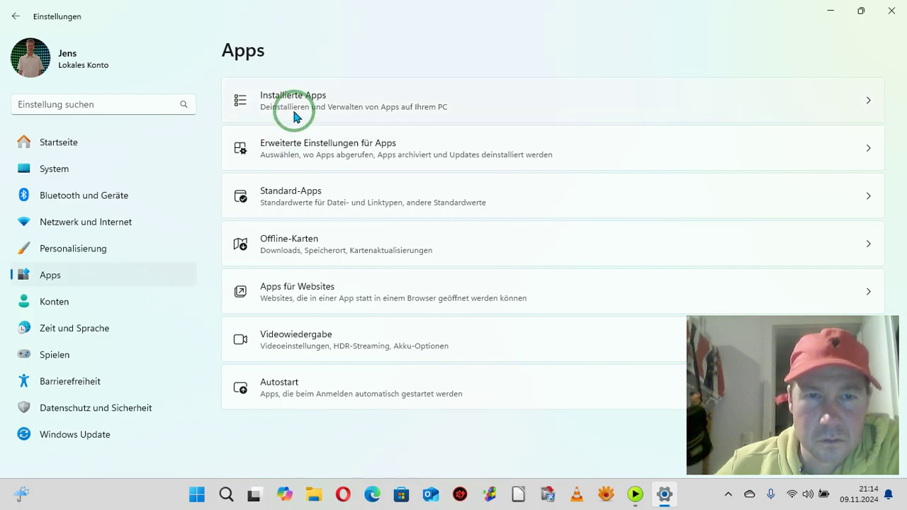
Step: Open the Konten page and examine the profile photo and account options under Ihre Infos
{"action": "left_click", "coordinate": [61, 301]}
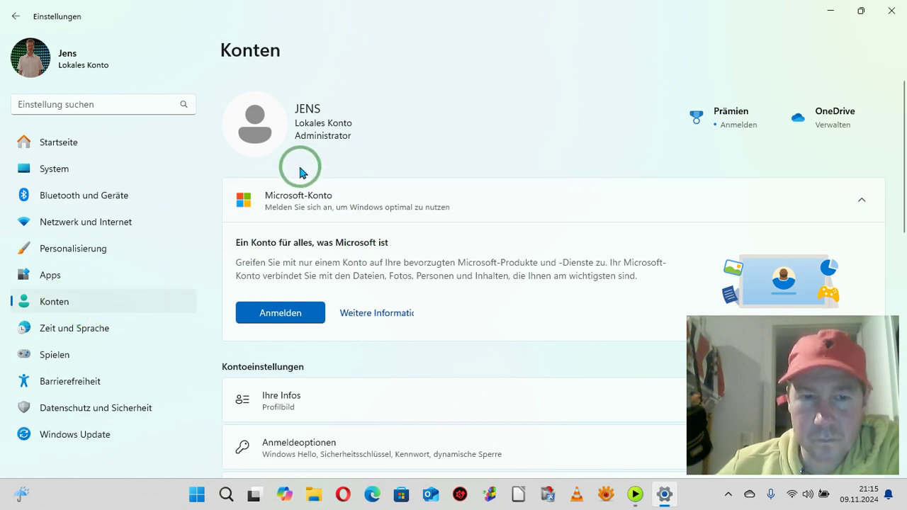
{"action": "scroll", "coordinate": [304, 172], "scroll_direction": "down", "scroll_amount": 2}
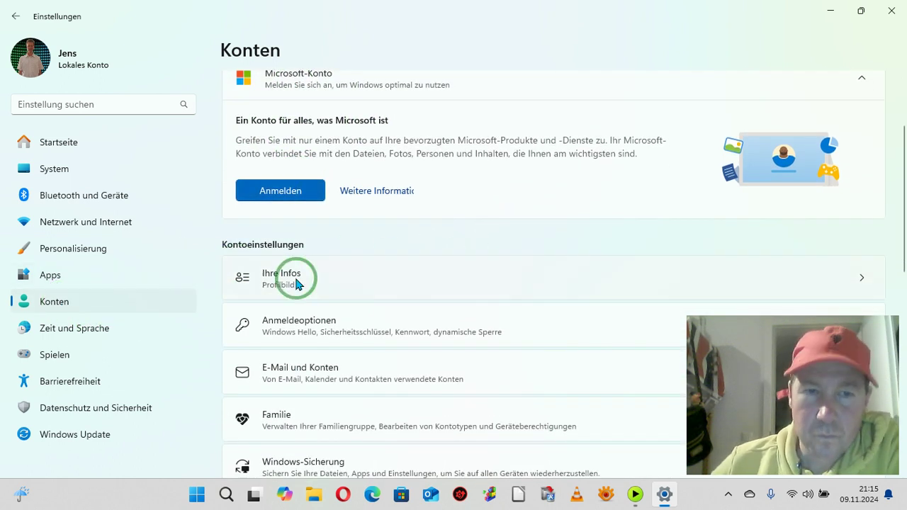
{"action": "left_click", "coordinate": [346, 284]}
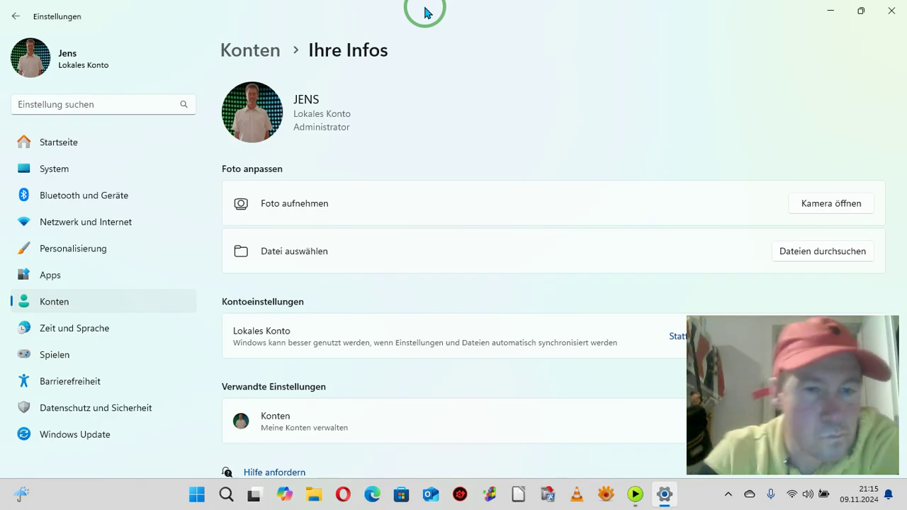
{"action": "scroll", "coordinate": [463, 163], "scroll_direction": "down", "scroll_amount": 1}
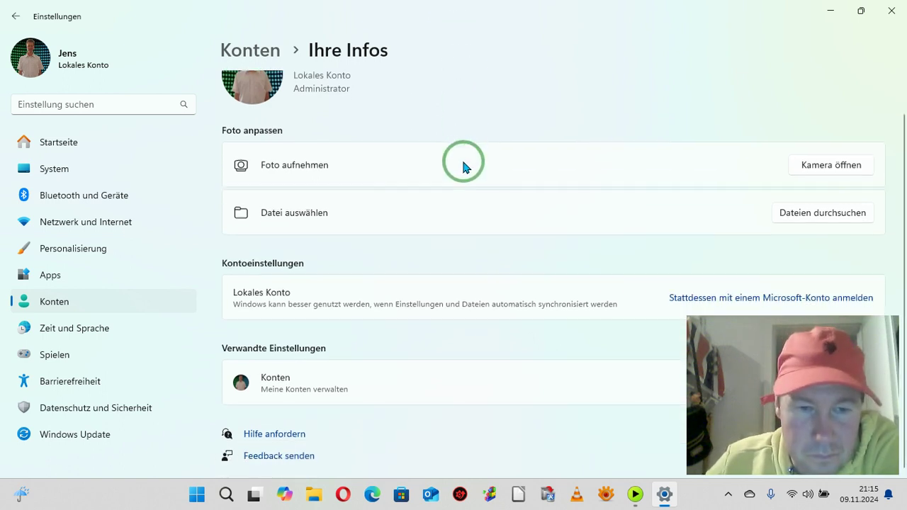
{"action": "scroll", "coordinate": [463, 165], "scroll_direction": "up", "scroll_amount": 1}
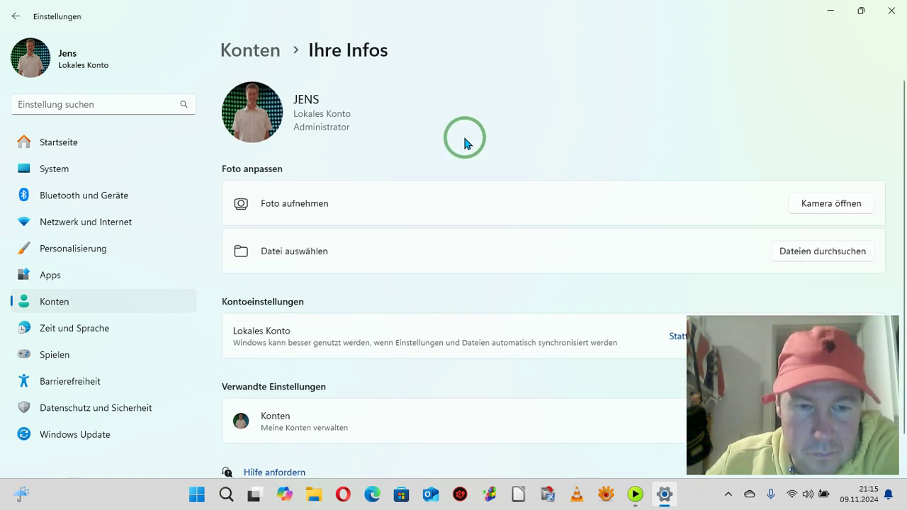
Step: Go back to the Konten overview and review the remaining Kontoeinstellungen and Verwandte Einstellungen
{"action": "left_click", "coordinate": [16, 17]}
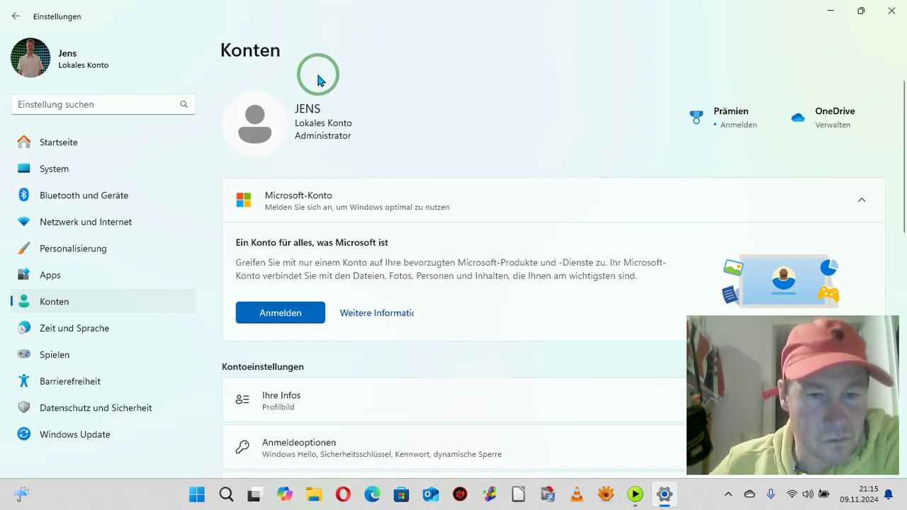
{"action": "scroll", "coordinate": [320, 70], "scroll_direction": "down", "scroll_amount": 5}
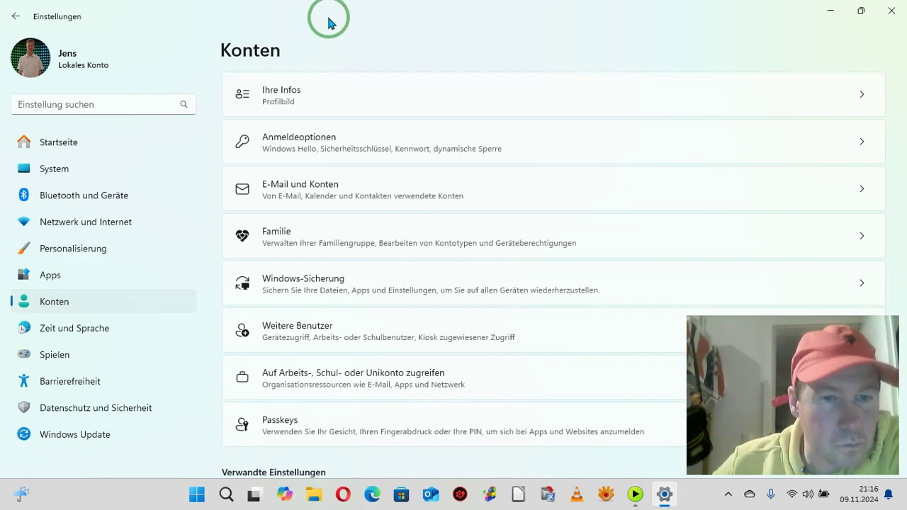
{"action": "scroll", "coordinate": [386, 112], "scroll_direction": "down", "scroll_amount": 4}
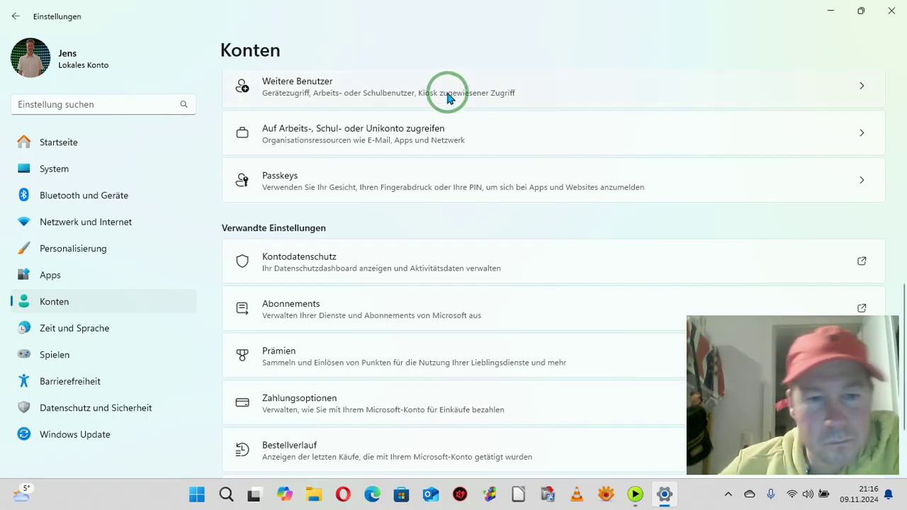
{"action": "scroll", "coordinate": [448, 99], "scroll_direction": "down", "scroll_amount": 1}
{"action": "scroll", "coordinate": [448, 99], "scroll_direction": "down", "scroll_amount": 1}
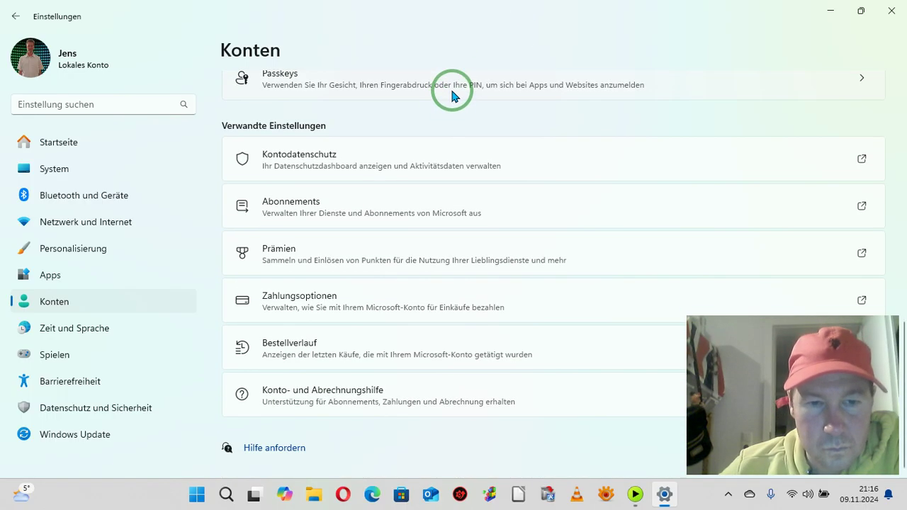
Step: Look over the upper part of the Konten page and view the Zeit und Sprache and Spielen categories
{"action": "scroll", "coordinate": [451, 89], "scroll_direction": "up", "scroll_amount": 5}
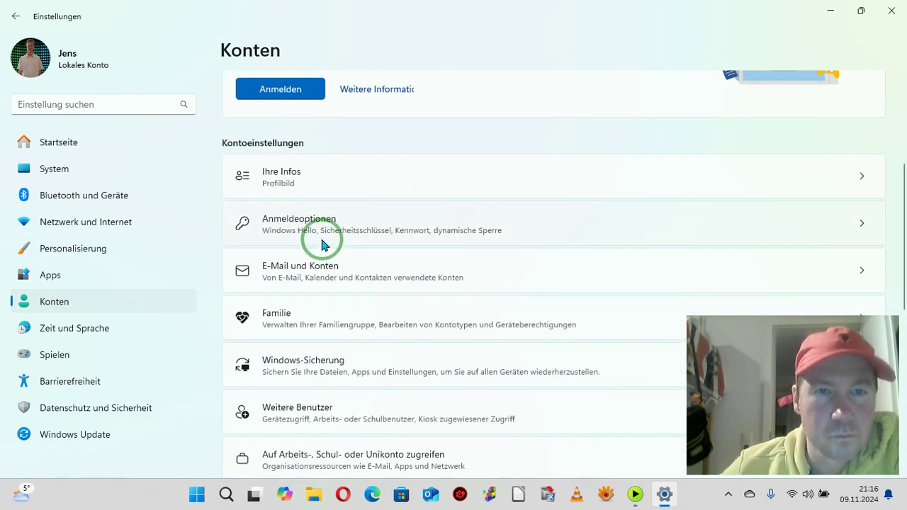
{"action": "scroll", "coordinate": [323, 241], "scroll_direction": "up", "scroll_amount": 3}
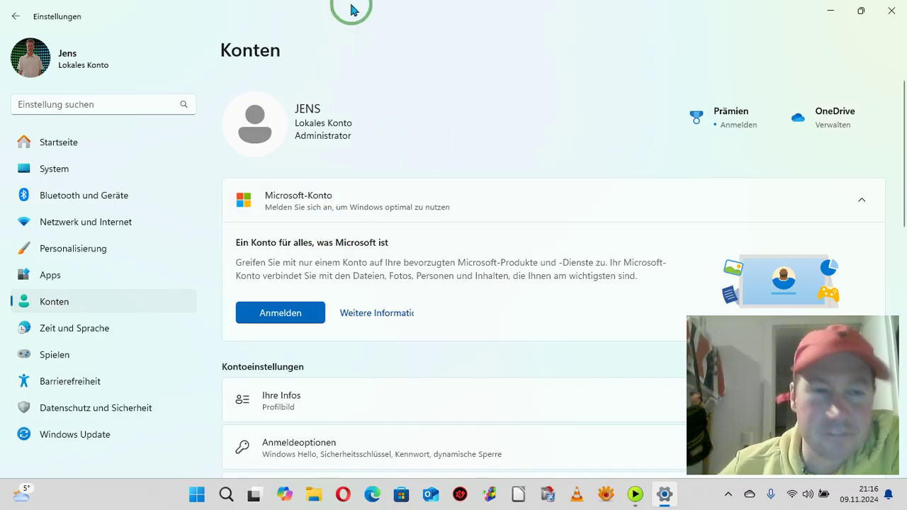
{"action": "left_click", "coordinate": [73, 333]}
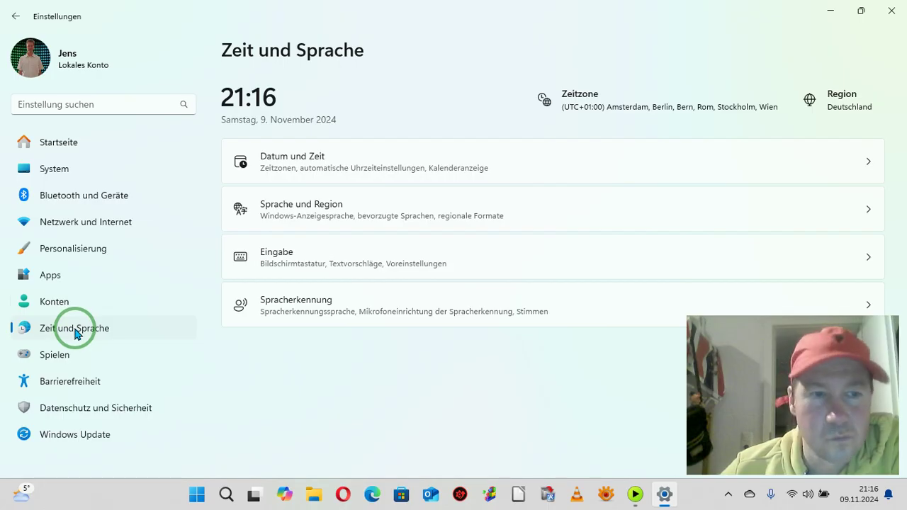
{"action": "left_click", "coordinate": [57, 355]}
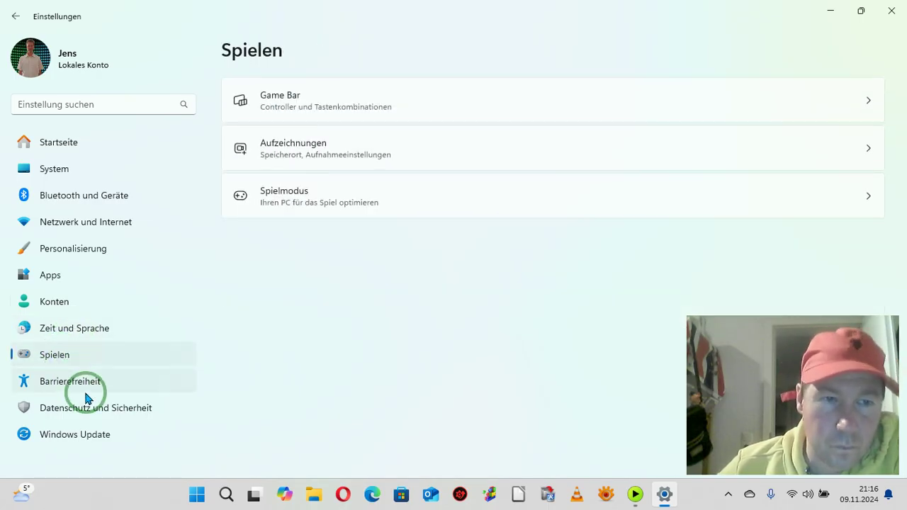
Step: Open the Barrierefreiheit page and examine its options for Sehen, Hörvermögen and Interaktion
{"action": "left_click", "coordinate": [76, 384]}
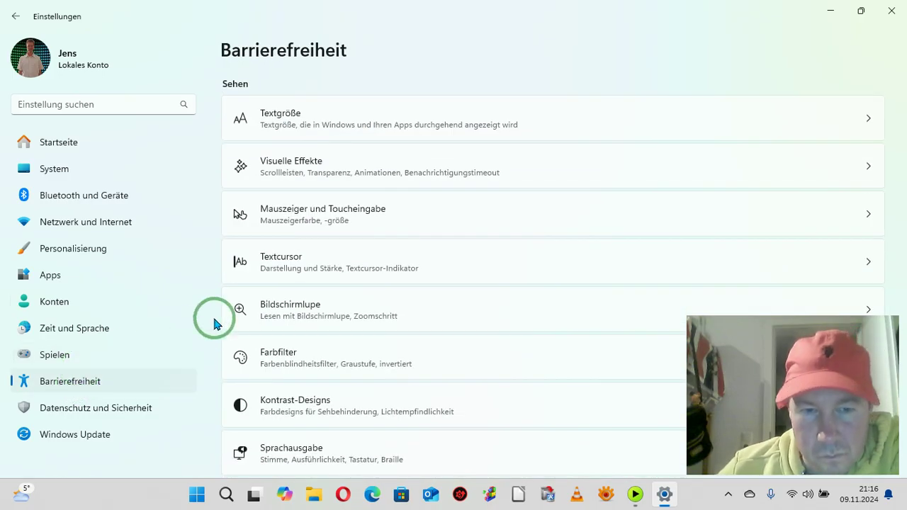
{"action": "scroll", "coordinate": [382, 110], "scroll_direction": "down", "scroll_amount": 5}
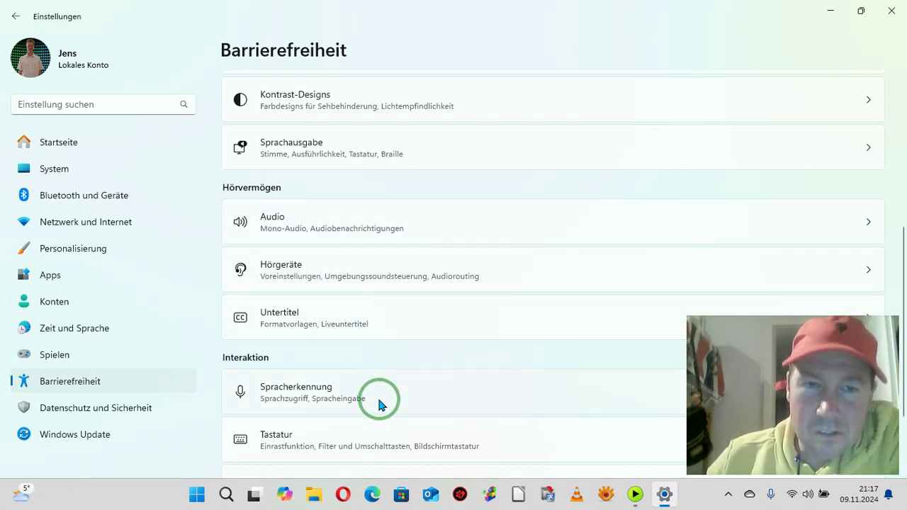
{"action": "scroll", "coordinate": [377, 400], "scroll_direction": "up", "scroll_amount": 3}
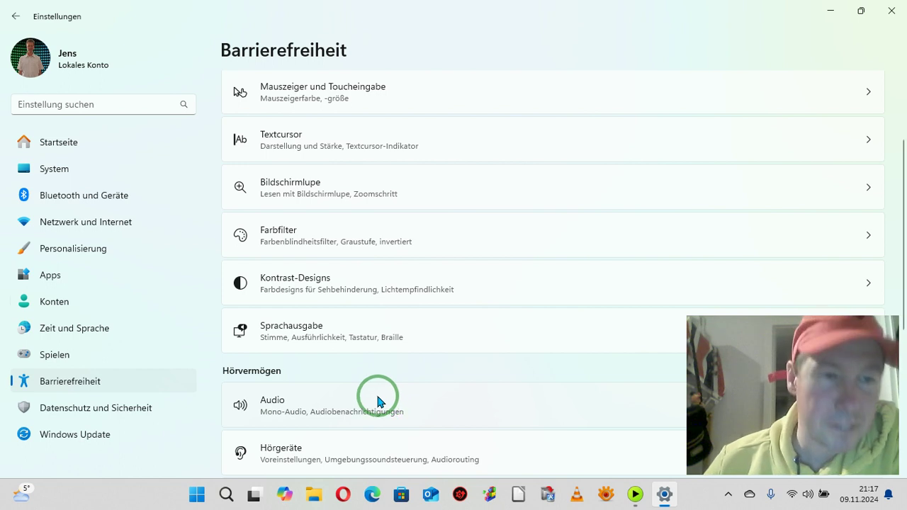
Step: Open the Datenschutz und Sicherheit page and review its Sicherheit, Windows-Berechtigungen and App-Berechtigungen entries
{"action": "left_click", "coordinate": [90, 403]}
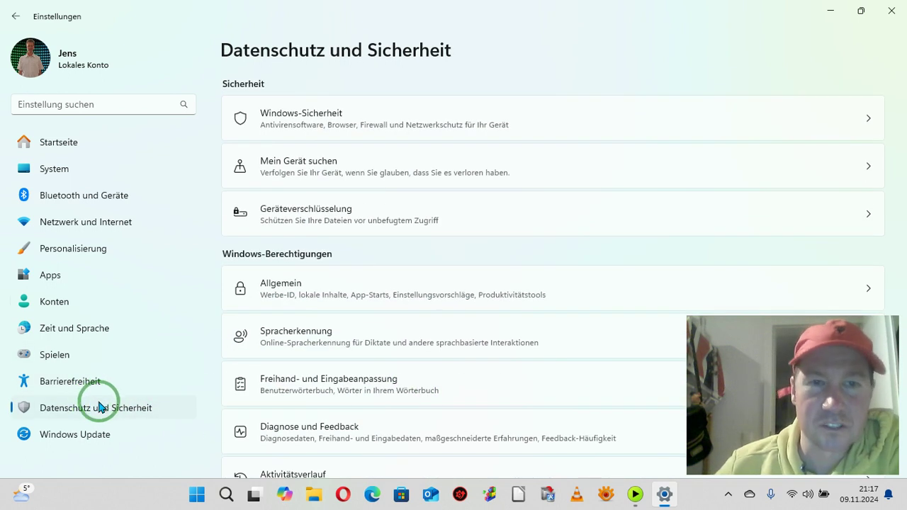
{"action": "scroll", "coordinate": [382, 314], "scroll_direction": "down", "scroll_amount": 5}
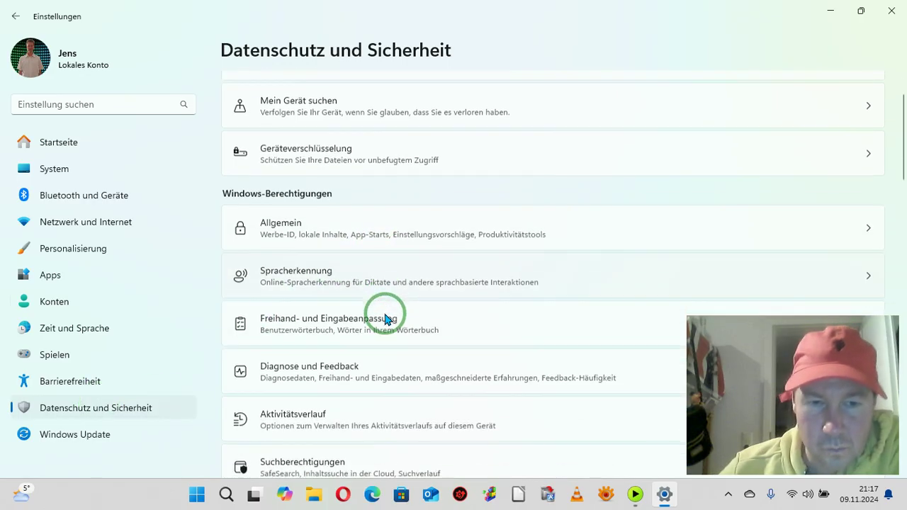
{"action": "scroll", "coordinate": [397, 322], "scroll_direction": "down", "scroll_amount": 2}
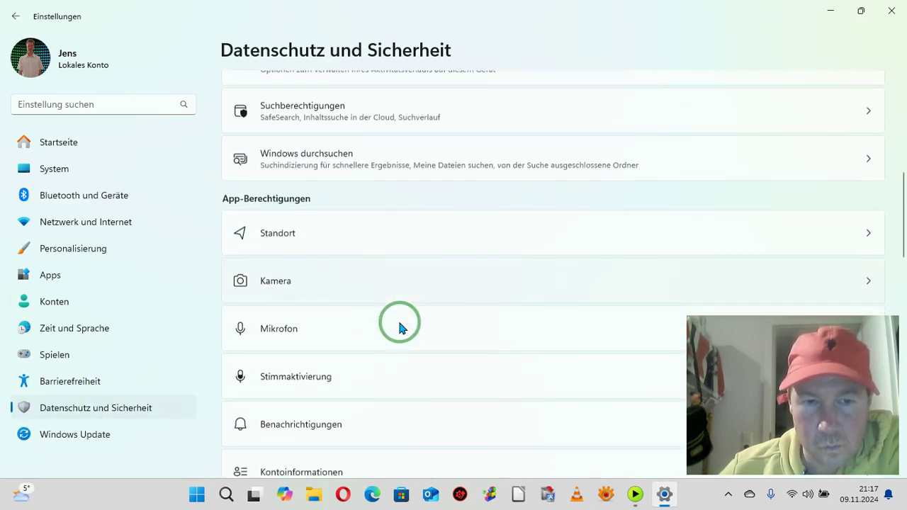
{"action": "scroll", "coordinate": [401, 325], "scroll_direction": "down", "scroll_amount": 5}
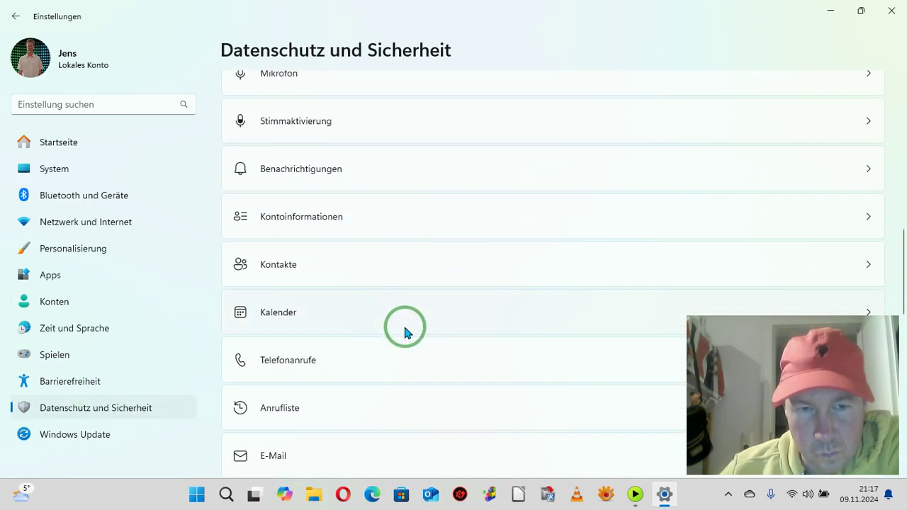
{"action": "scroll", "coordinate": [409, 325], "scroll_direction": "down", "scroll_amount": 3}
{"action": "scroll", "coordinate": [410, 322], "scroll_direction": "up", "scroll_amount": 14}
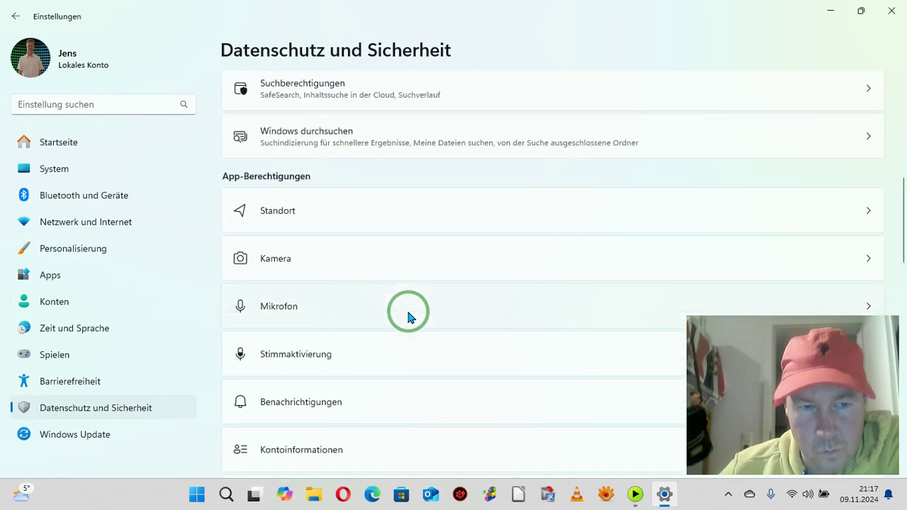
{"action": "scroll", "coordinate": [408, 307], "scroll_direction": "up", "scroll_amount": 1}
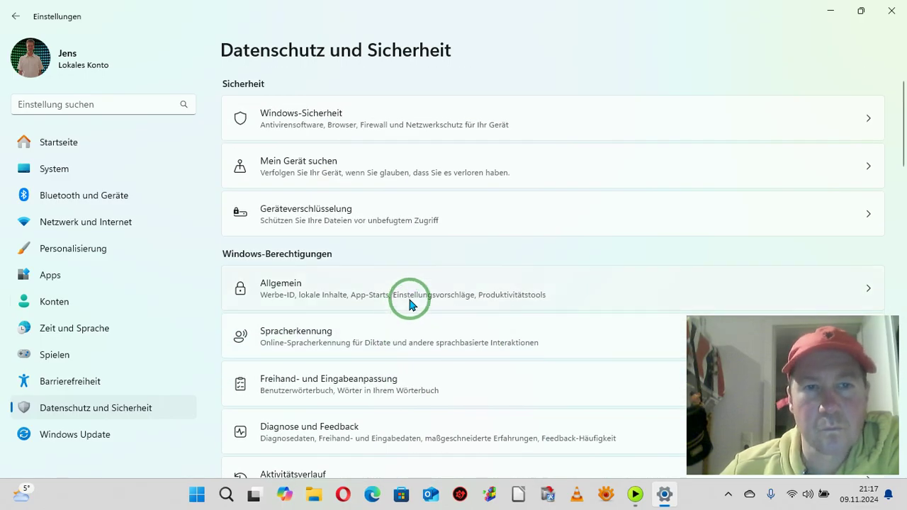
Step: Go back to the Startseite of the settings, look over its overview and close the Einstellungen window
{"action": "left_click", "coordinate": [51, 145]}
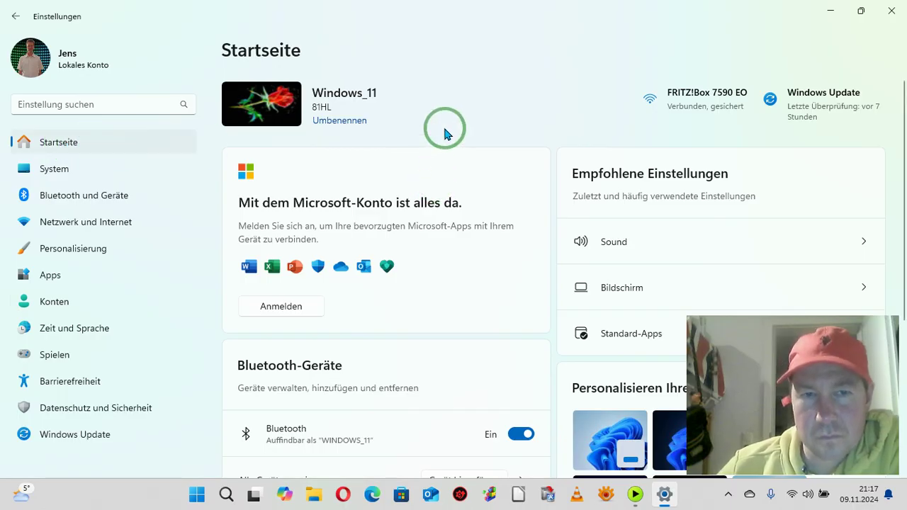
{"action": "scroll", "coordinate": [446, 132], "scroll_direction": "down", "scroll_amount": 5}
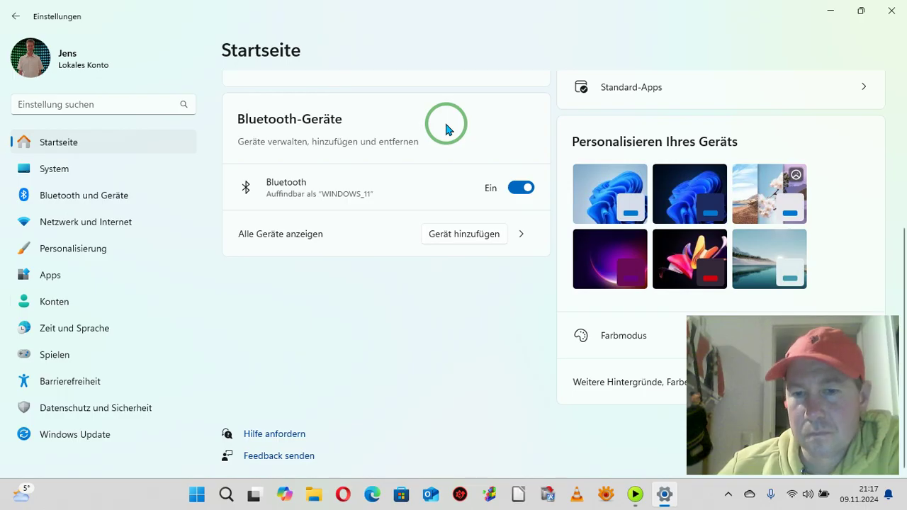
{"action": "left_click", "coordinate": [894, 13]}
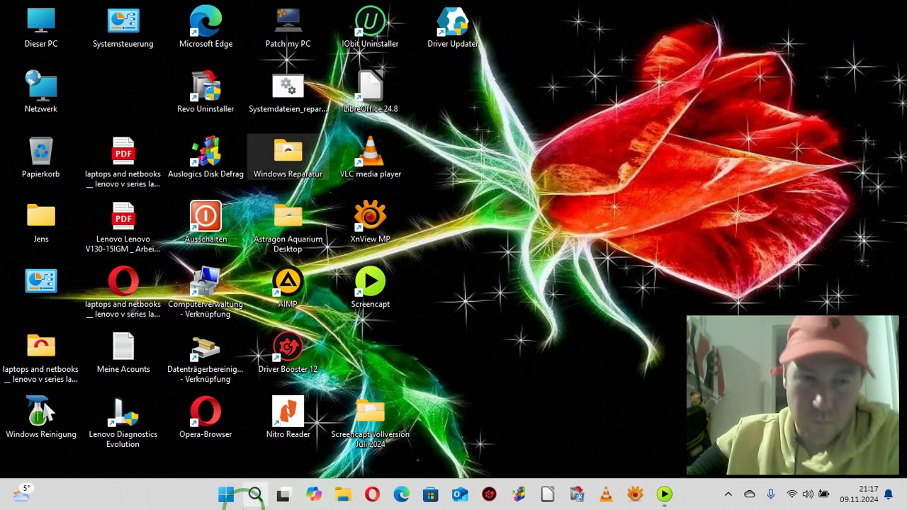
Step: Look through the list of all installed apps in the Start menu and close it again
{"action": "left_click", "coordinate": [227, 496]}
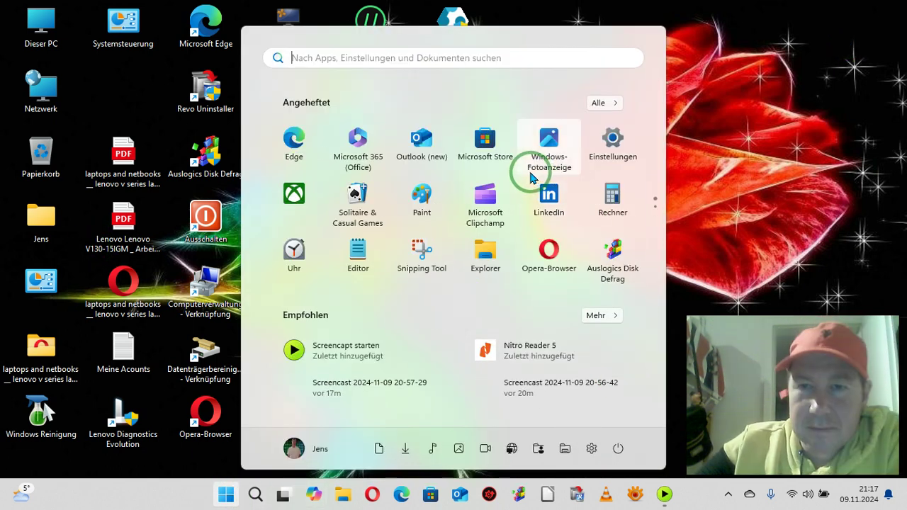
{"action": "left_click", "coordinate": [608, 105]}
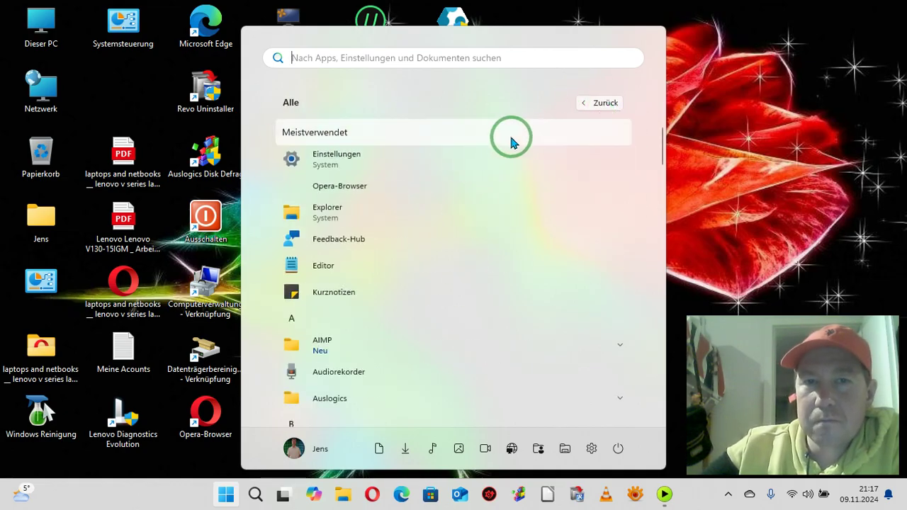
{"action": "scroll", "coordinate": [510, 143], "scroll_direction": "down", "scroll_amount": 10}
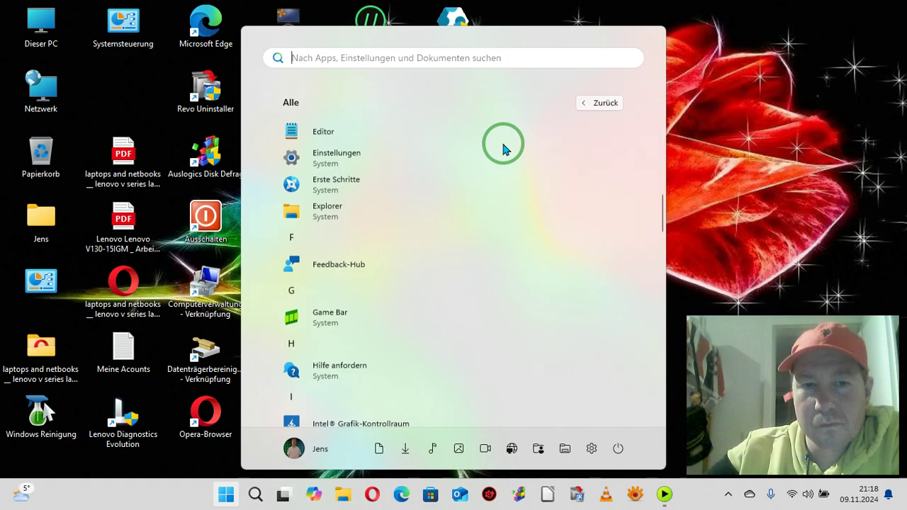
{"action": "scroll", "coordinate": [504, 148], "scroll_direction": "down", "scroll_amount": 8}
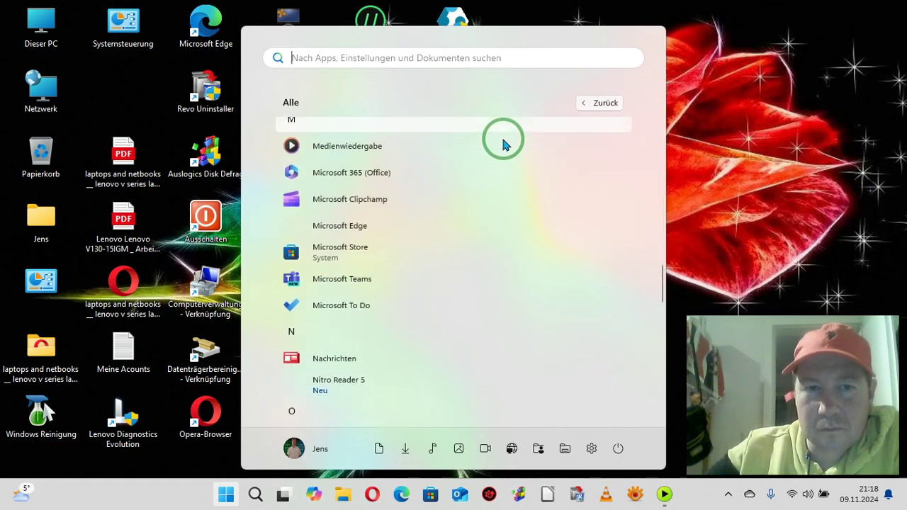
{"action": "scroll", "coordinate": [503, 144], "scroll_direction": "down", "scroll_amount": 3}
{"action": "scroll", "coordinate": [504, 149], "scroll_direction": "down", "scroll_amount": 6}
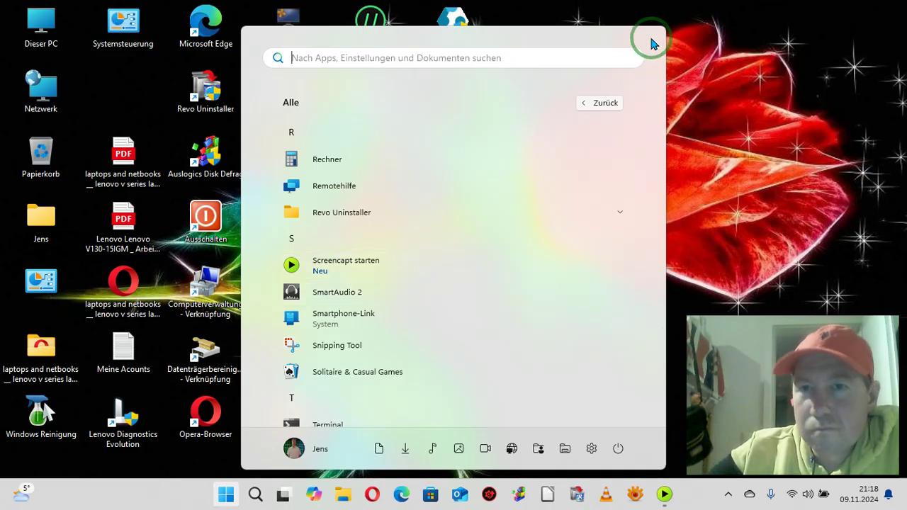
{"action": "left_click", "coordinate": [729, 105]}
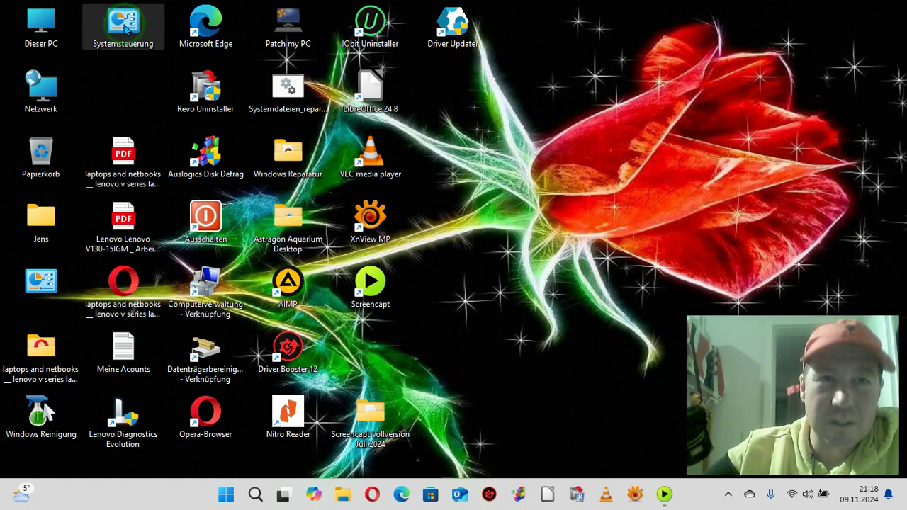
Step: Open the Systemsteuerung in a taller window and take a look at the Windows-Mobilitätscenter
{"action": "double_click", "coordinate": [123, 25]}
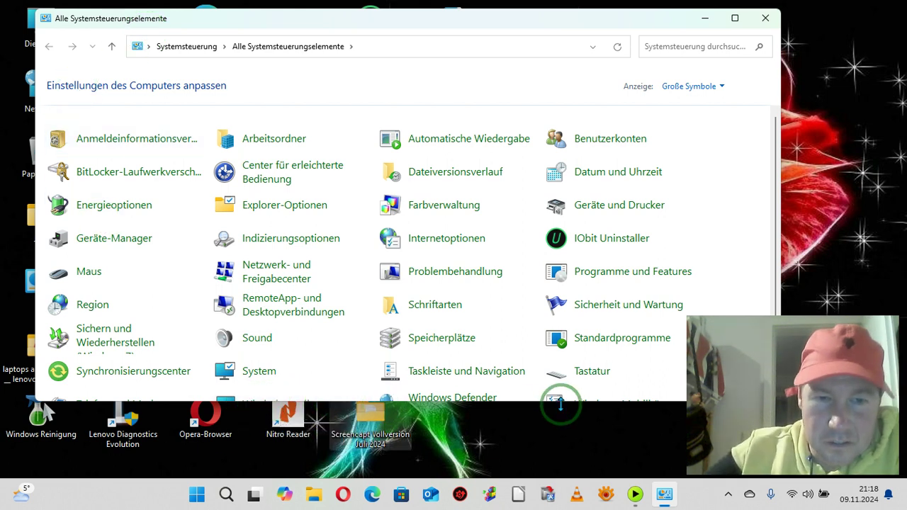
{"action": "left_click_drag", "start_coordinate": [454, 401], "coordinate": [453, 444]}
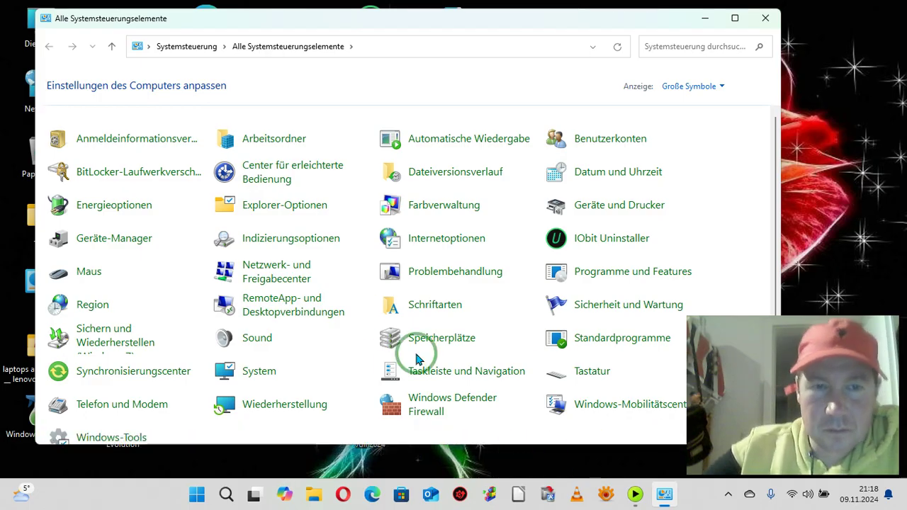
{"action": "left_click", "coordinate": [295, 236]}
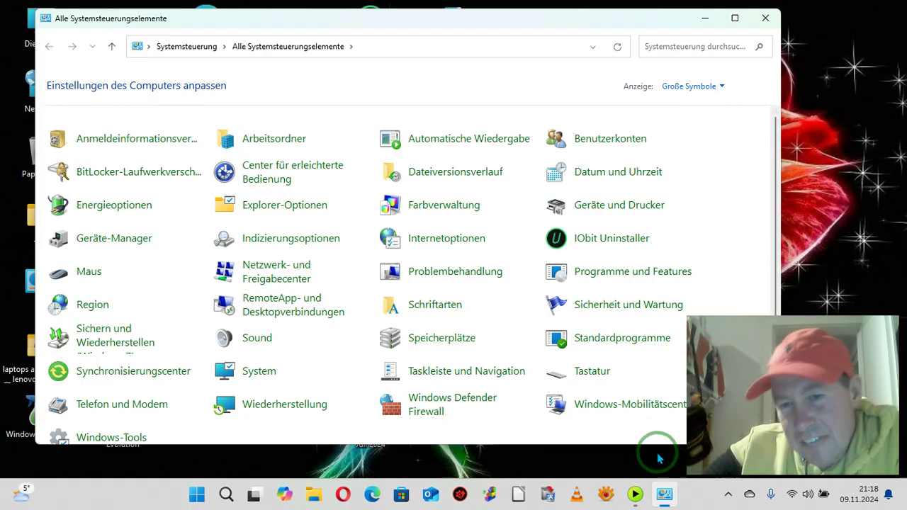
{"action": "left_click", "coordinate": [642, 405]}
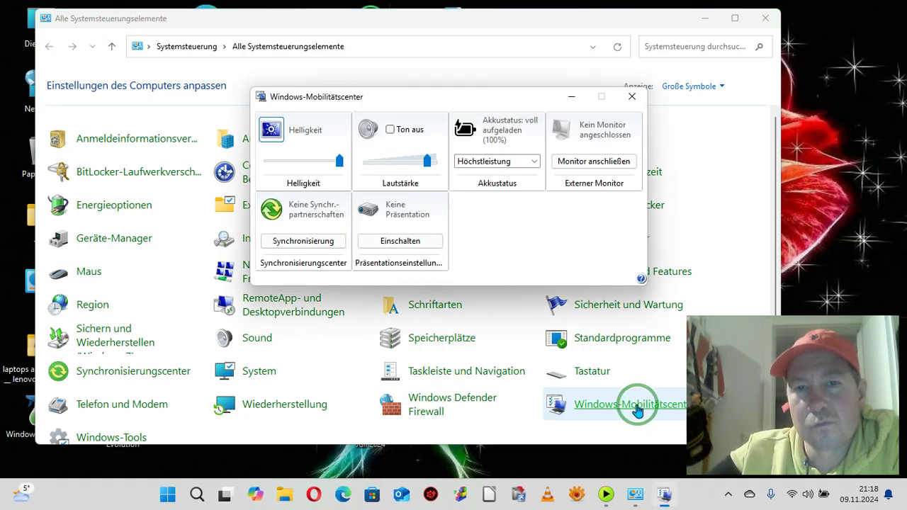
{"action": "left_click", "coordinate": [633, 96]}
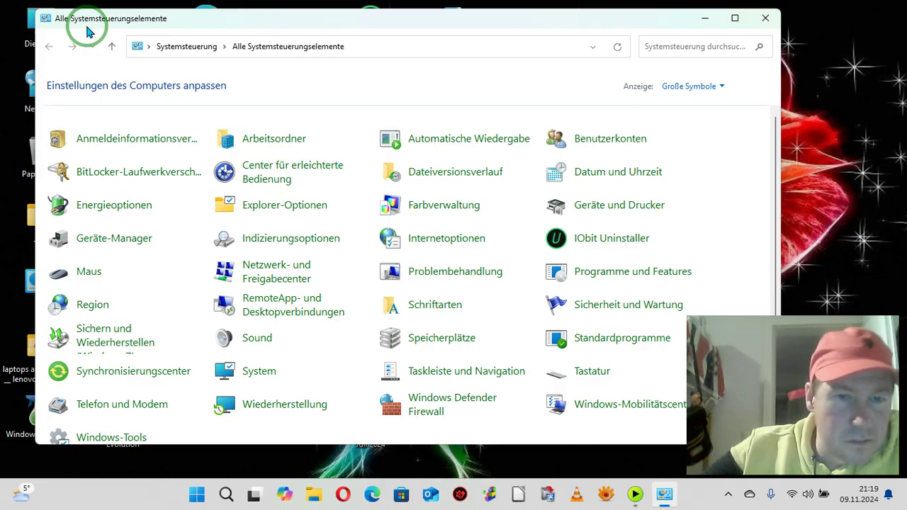
Step: Open the Lautsprecher properties from the Sound settings and examine the Pegel and Verbesserungen options
{"action": "left_click", "coordinate": [257, 342]}
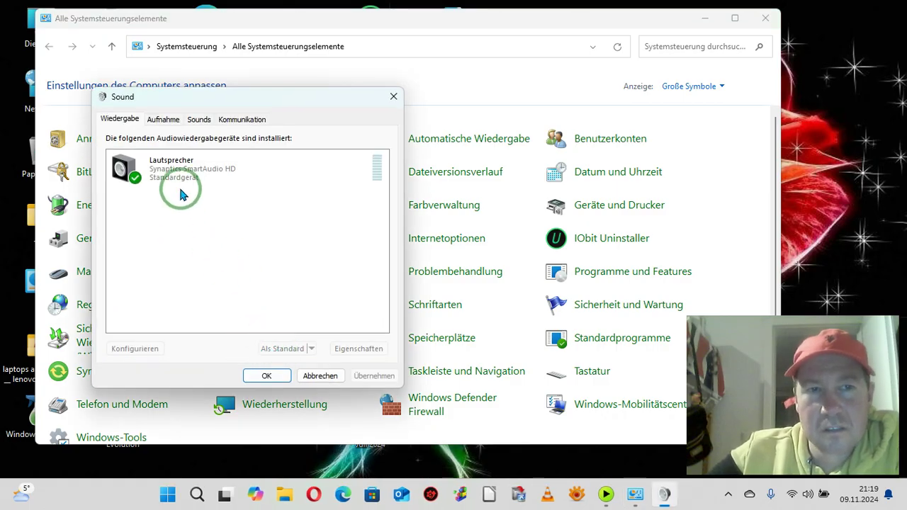
{"action": "left_click", "coordinate": [176, 167]}
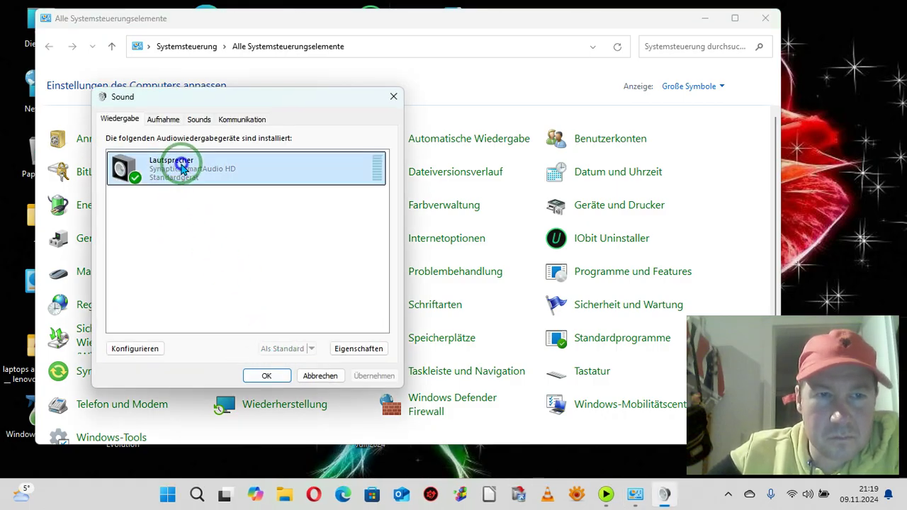
{"action": "double_click", "coordinate": [177, 168]}
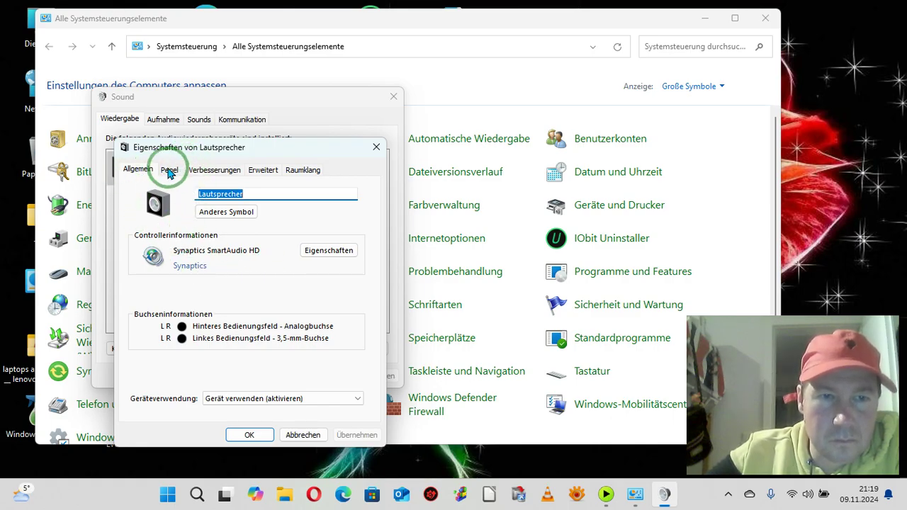
{"action": "left_click", "coordinate": [168, 171]}
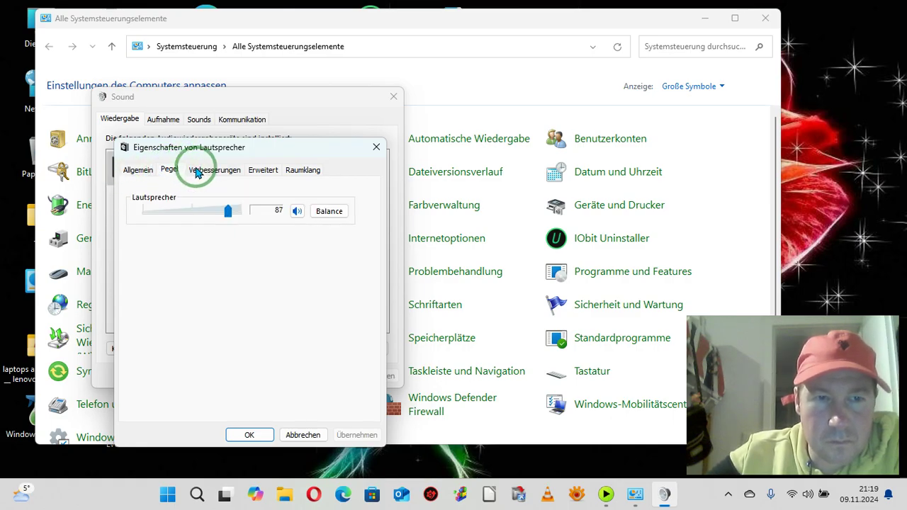
{"action": "left_click", "coordinate": [200, 171]}
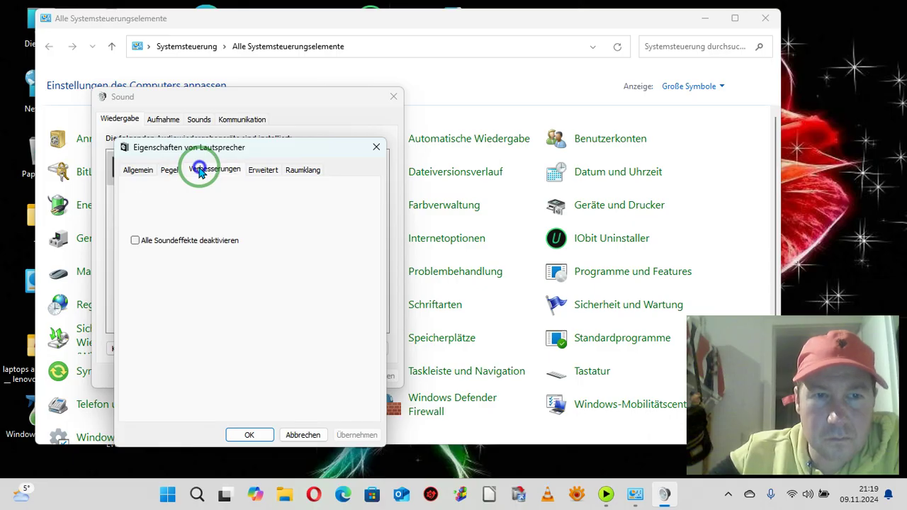
Step: Set the speaker's Standardformat to 24 Bit, 192000 Hz (Studioqualität) and apply it even though the device is in use
{"action": "left_click", "coordinate": [261, 171]}
{"action": "left_click", "coordinate": [301, 233]}
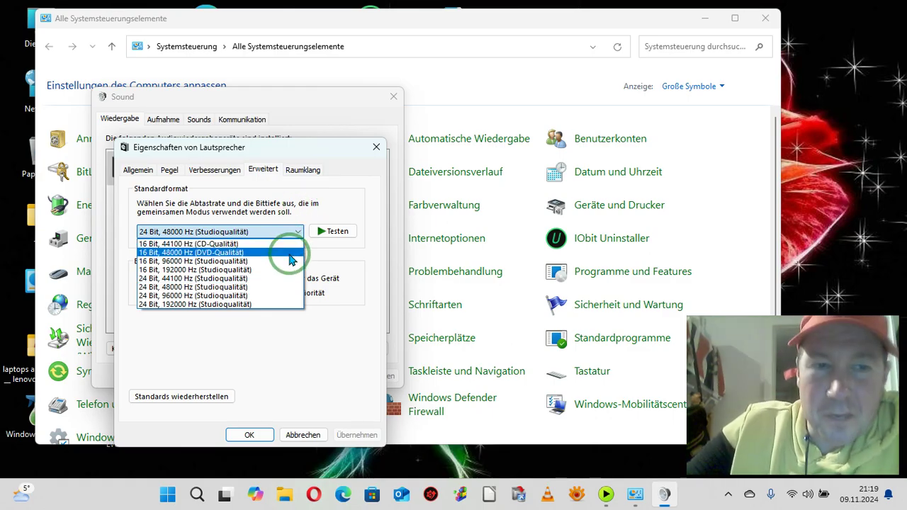
{"action": "left_click", "coordinate": [193, 304]}
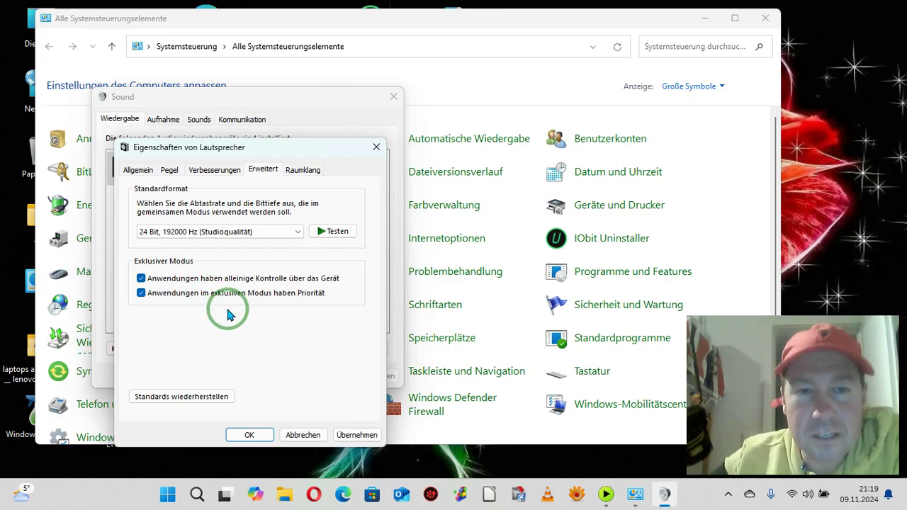
{"action": "left_click", "coordinate": [355, 437]}
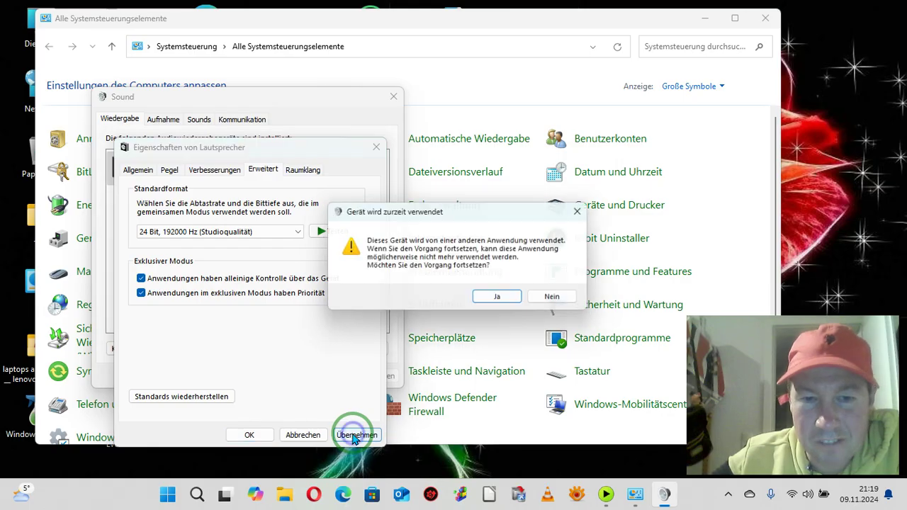
{"action": "left_click", "coordinate": [503, 299]}
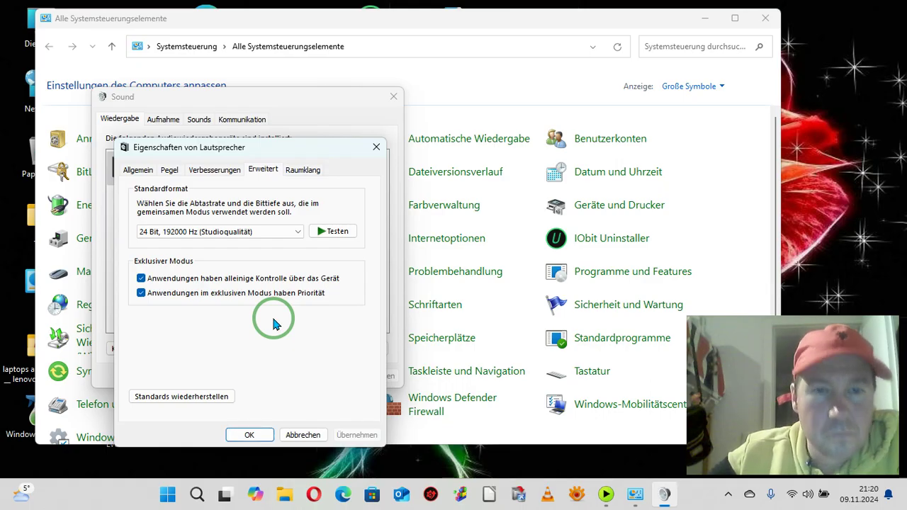
Step: Set the speaker's Raumklangformat to Windows Sonic für Kopfhörer, apply it and close the sound dialogs and the Systemsteuerung
{"action": "left_click", "coordinate": [302, 170]}
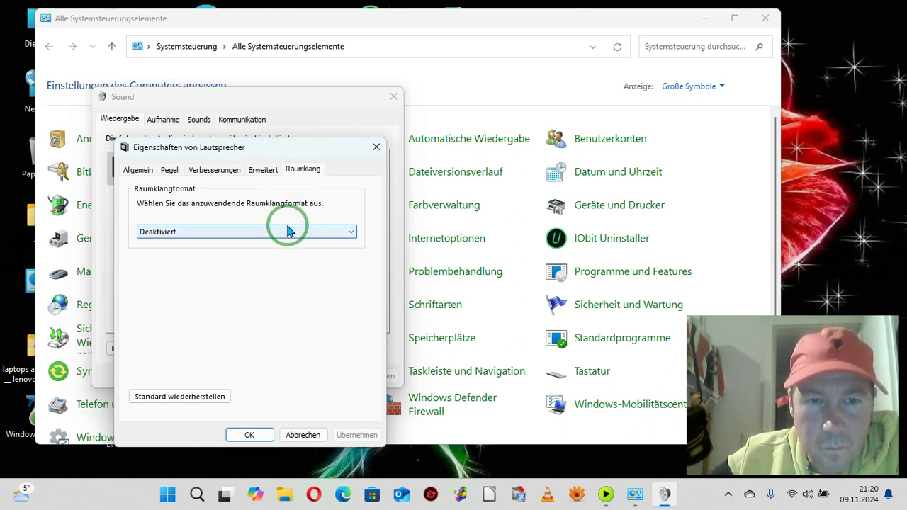
{"action": "left_click", "coordinate": [288, 231]}
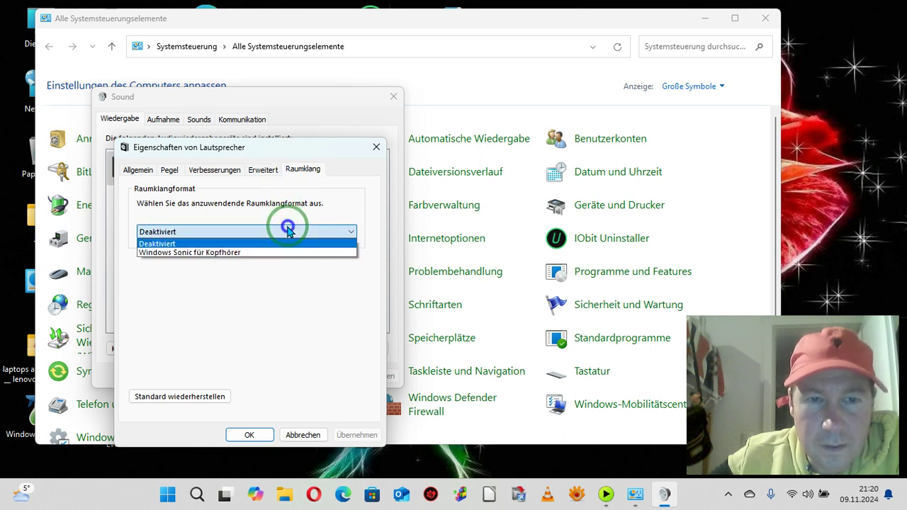
{"action": "left_click", "coordinate": [177, 255]}
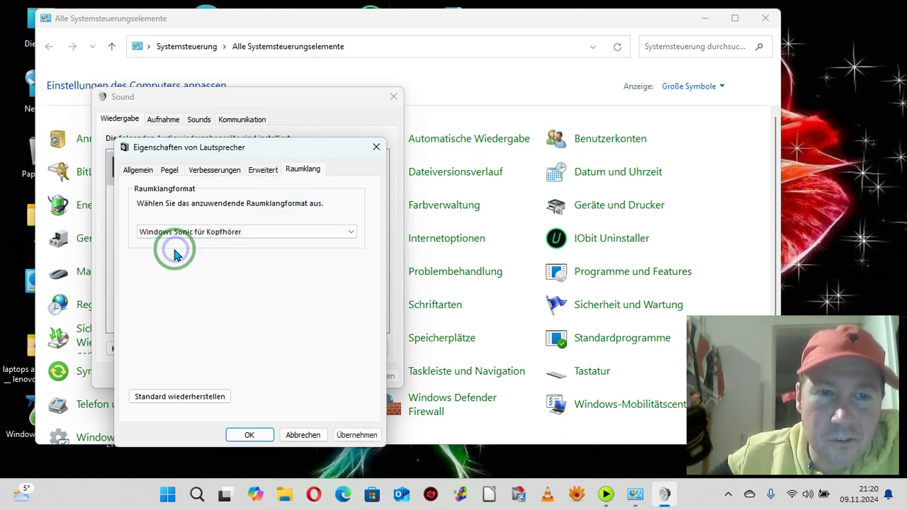
{"action": "left_click", "coordinate": [354, 435]}
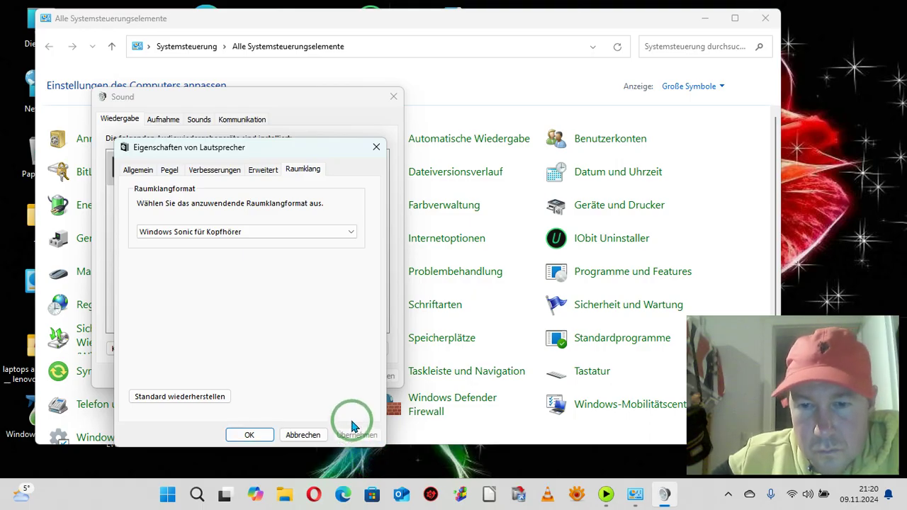
{"action": "left_click", "coordinate": [250, 434]}
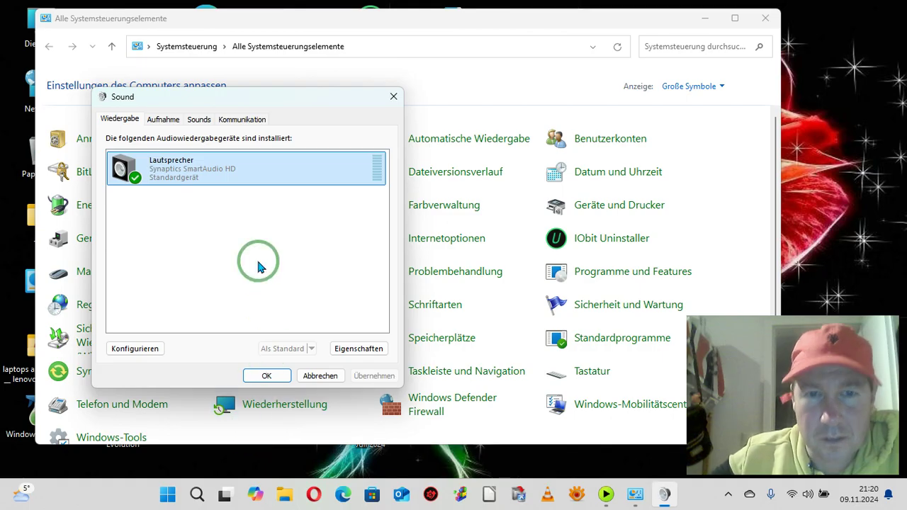
{"action": "left_click", "coordinate": [266, 376]}
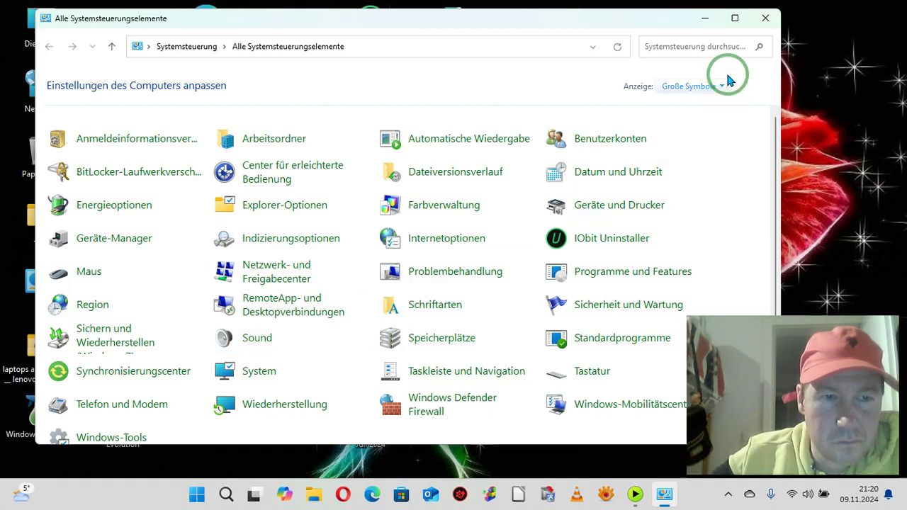
{"action": "left_click", "coordinate": [772, 19]}
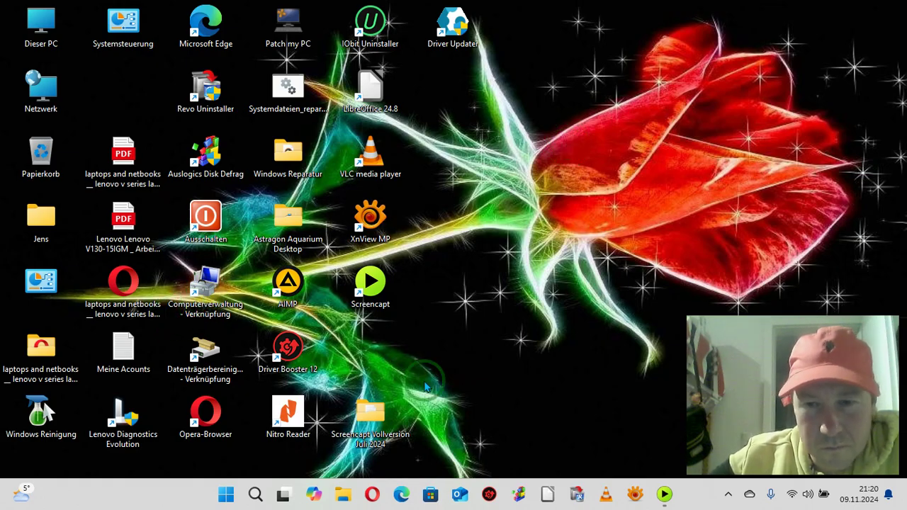
{"action": "left_click", "coordinate": [670, 495]}
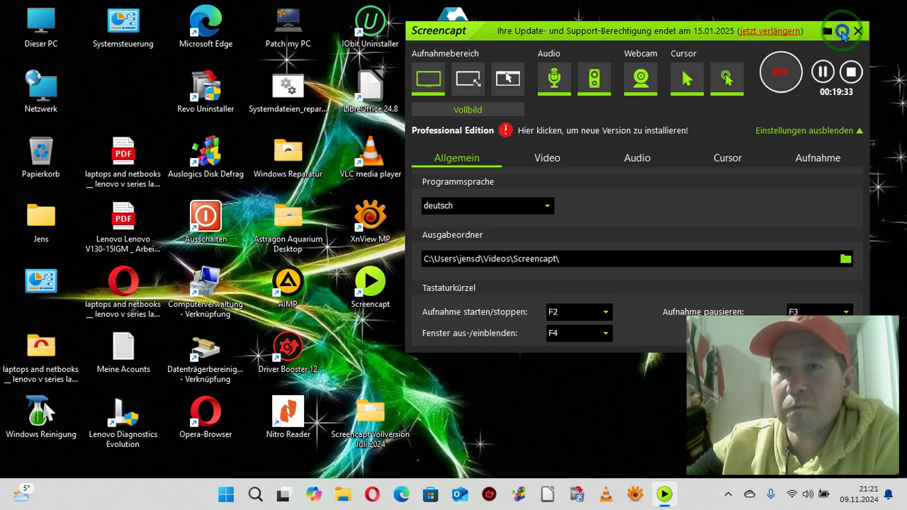
{"action": "left_click", "coordinate": [842, 33]}
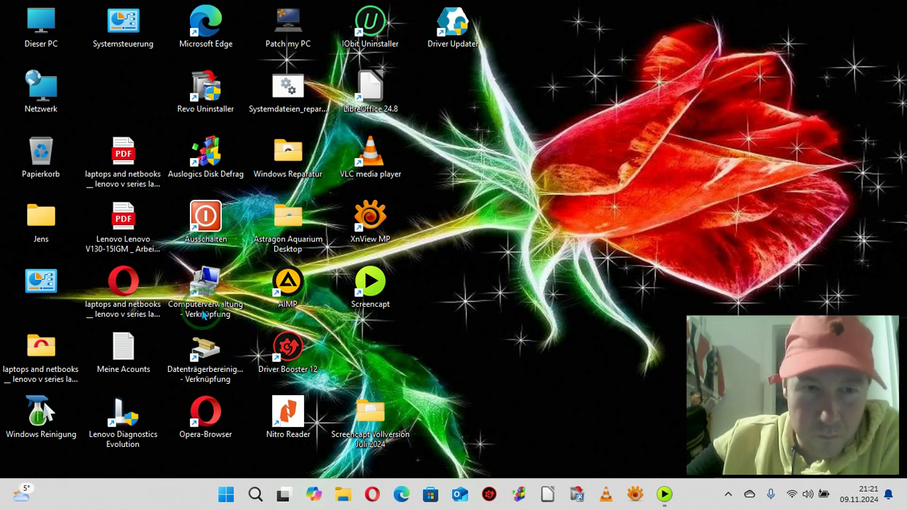
Step: Open the Computerverwaltung and examine the properties of the Administrator account among the local users
{"action": "double_click", "coordinate": [202, 299]}
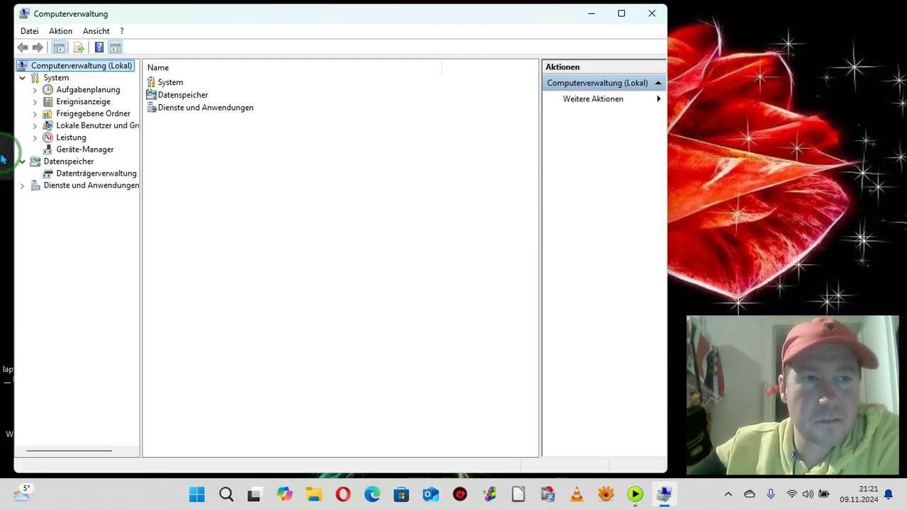
{"action": "double_click", "coordinate": [96, 126]}
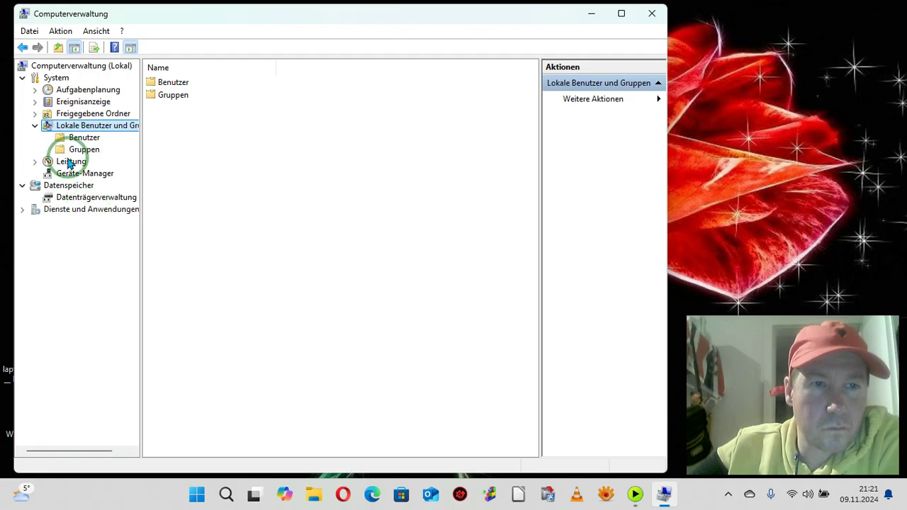
{"action": "left_click", "coordinate": [77, 139]}
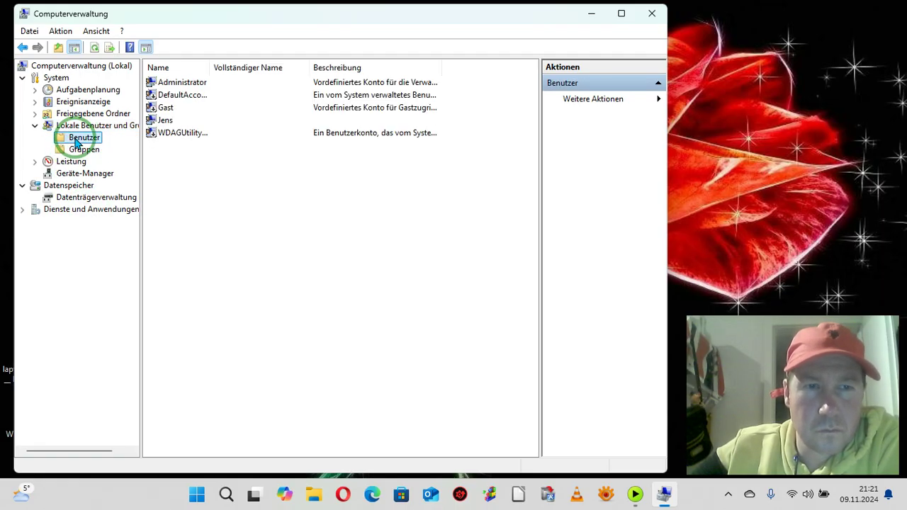
{"action": "left_click", "coordinate": [176, 83]}
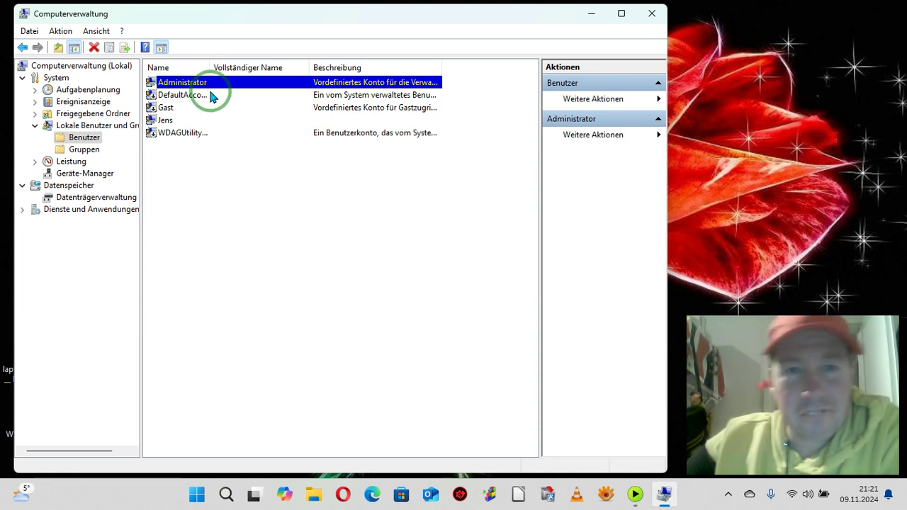
{"action": "double_click", "coordinate": [181, 82]}
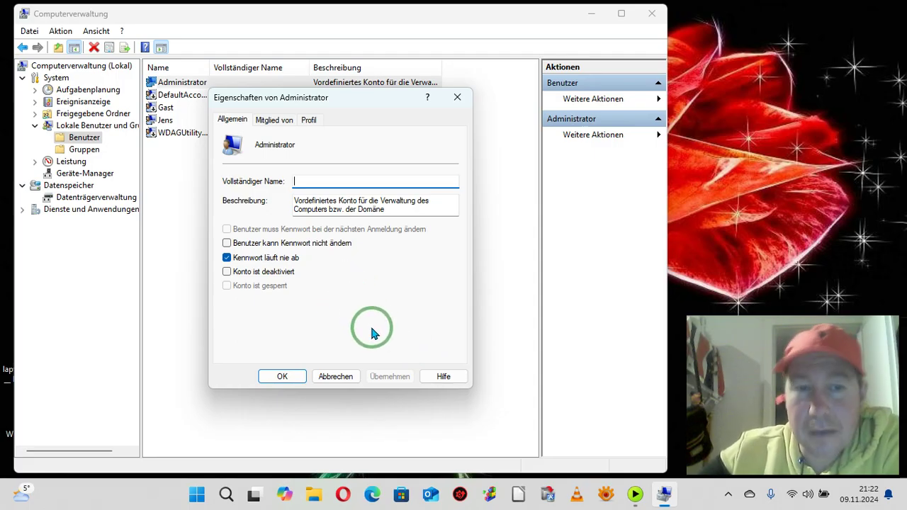
{"action": "left_click", "coordinate": [286, 376]}
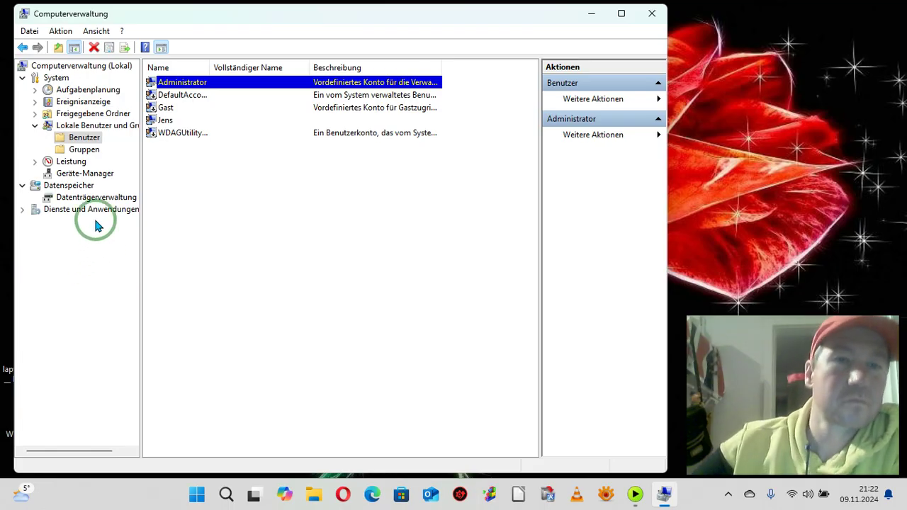
Step: Look over the local Gruppen, collapse the Lokale Benutzer und Gruppen branch and close the Computerverwaltung
{"action": "left_click", "coordinate": [81, 151]}
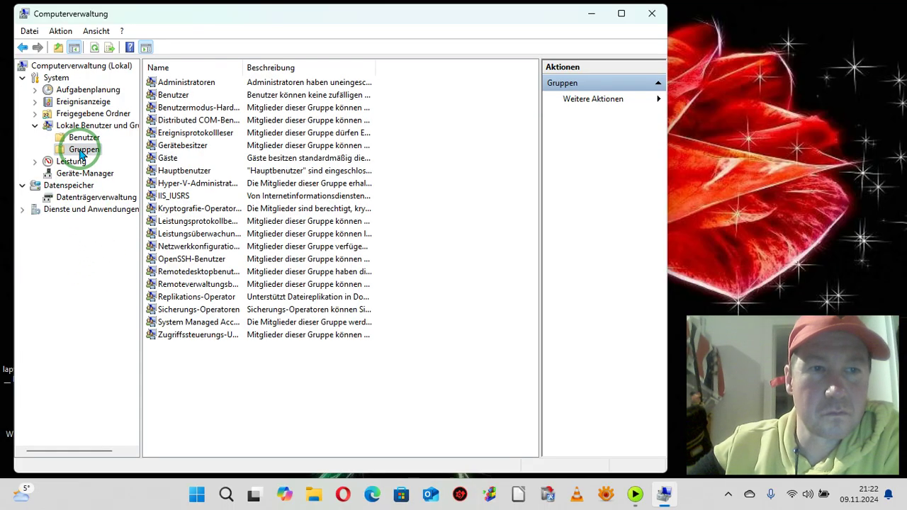
{"action": "left_click", "coordinate": [35, 126]}
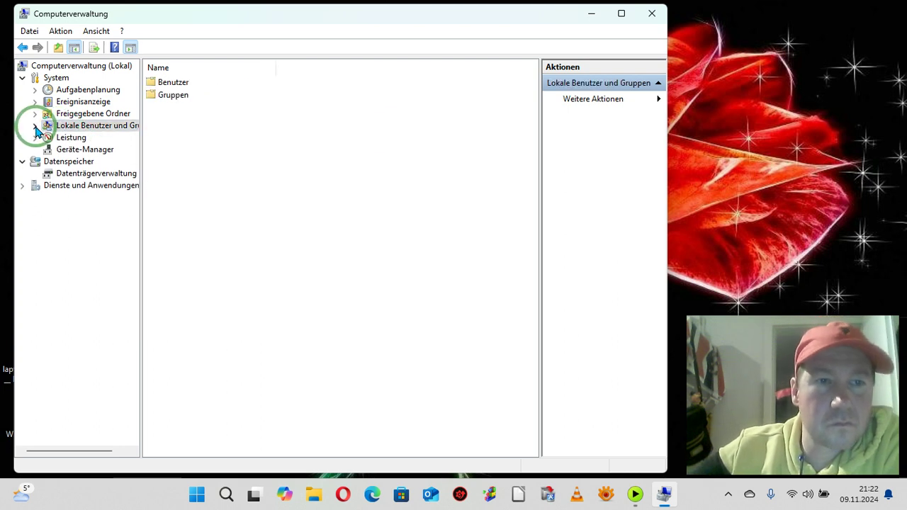
{"action": "left_click", "coordinate": [653, 15]}
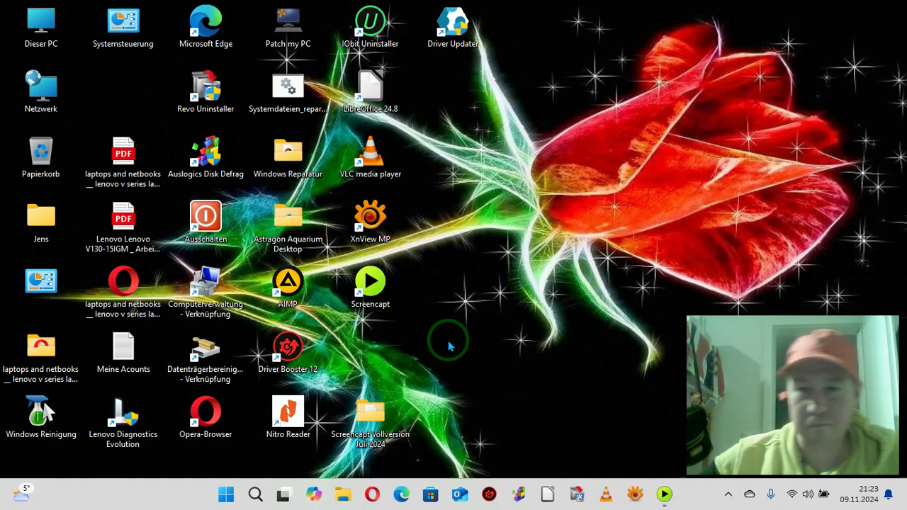
{"action": "left_click", "coordinate": [664, 493]}
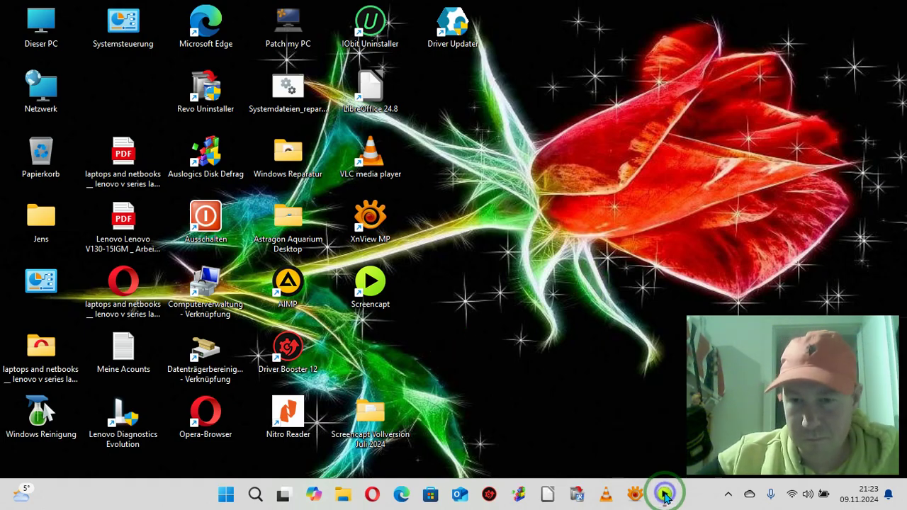